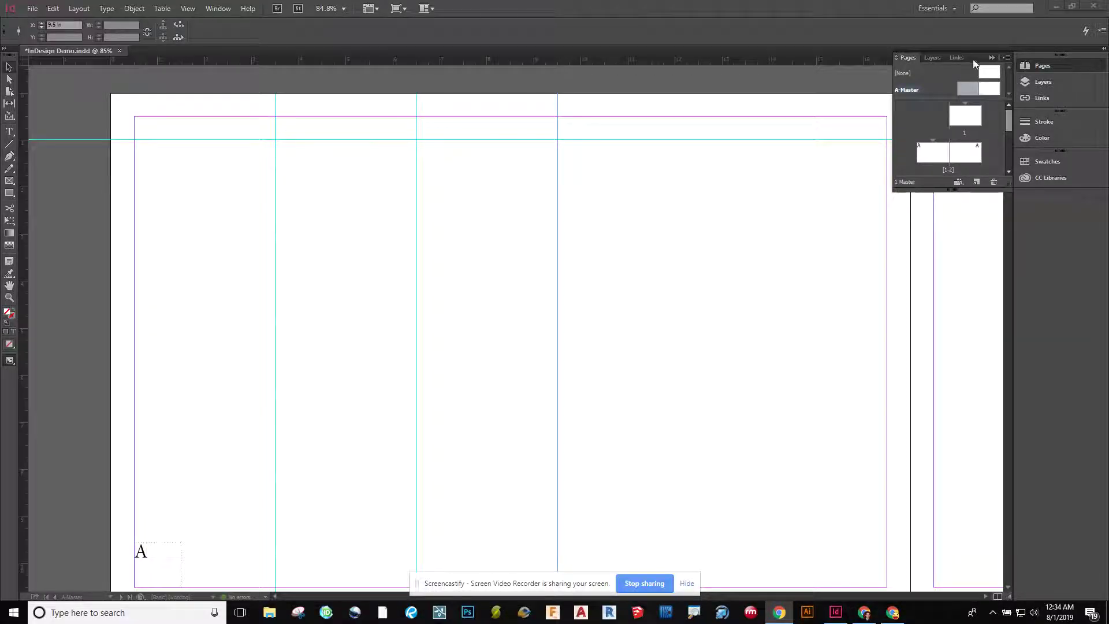
Leave the A-Master pages and display the first document spread, pages 1–2.
double_click(990, 88)
double_click(975, 91)
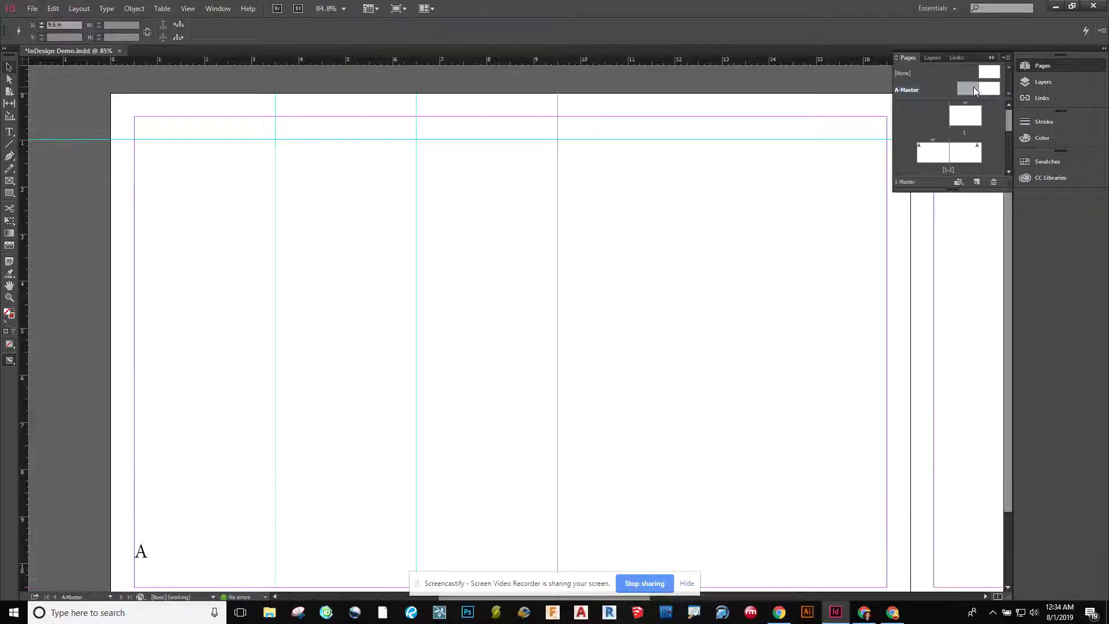
double_click(965, 116)
scroll(607, 387, "down", 3)
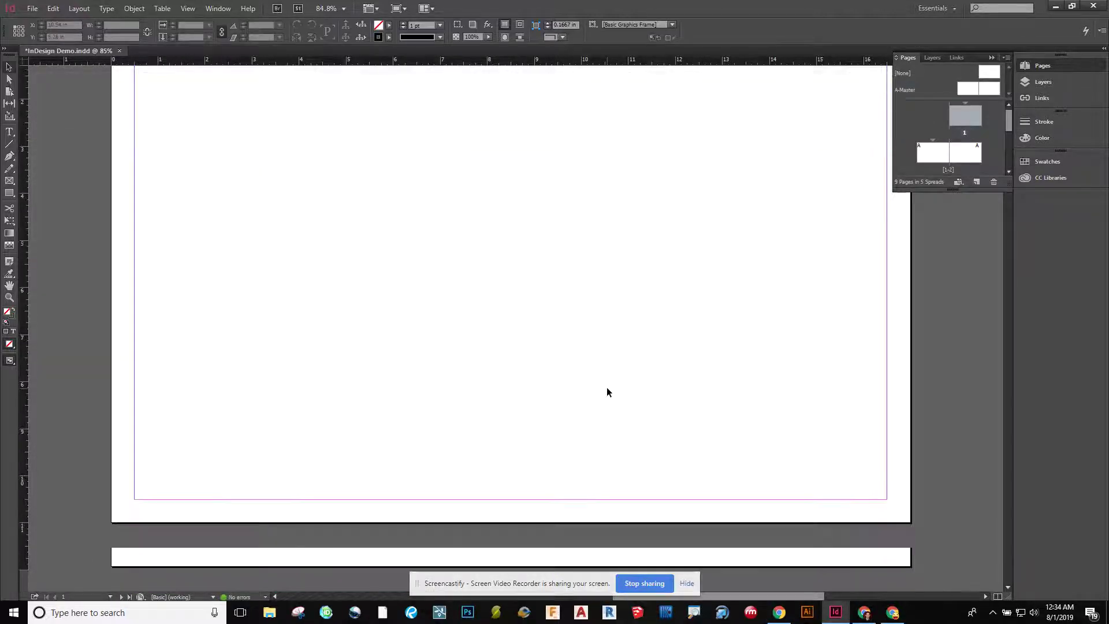
scroll(606, 387, "up", 3)
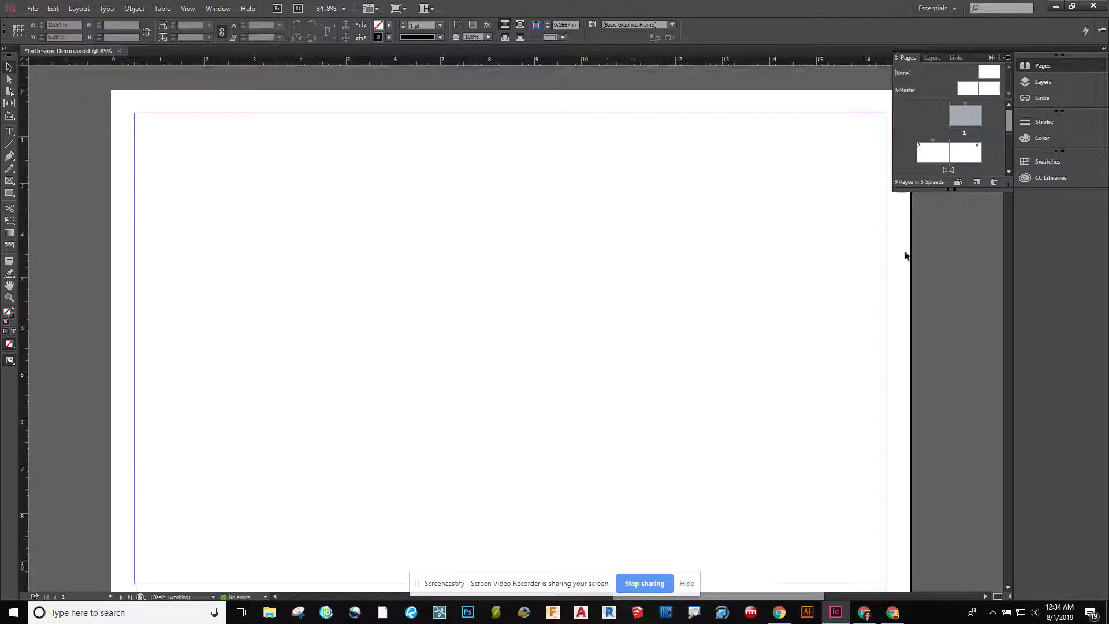
double_click(945, 152)
scroll(757, 268, "down", 1)
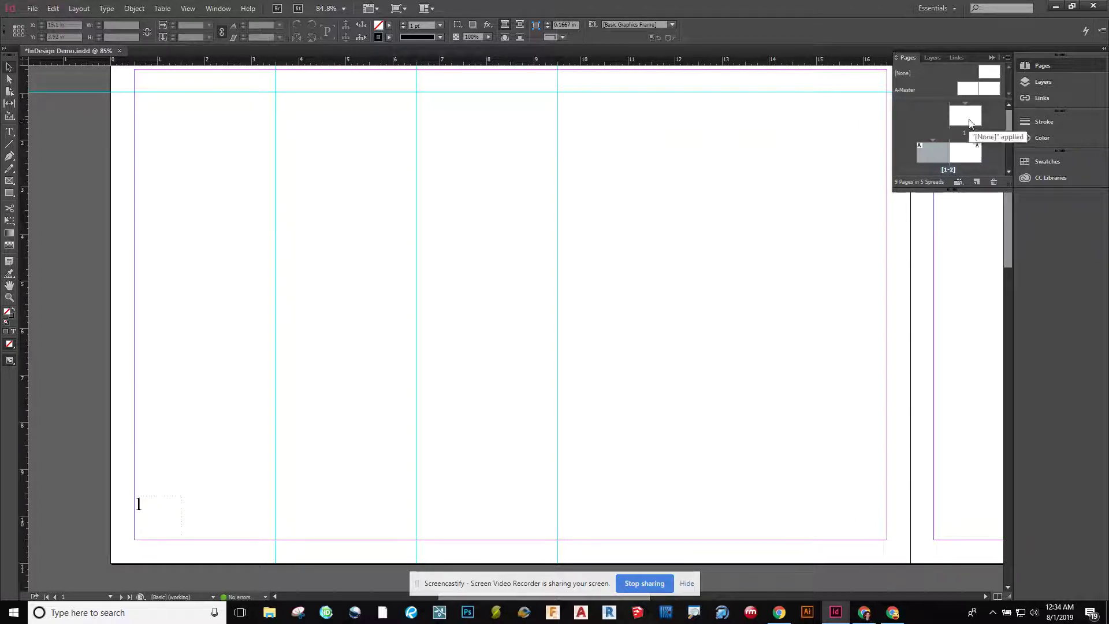
scroll(445, 327, "up", 2)
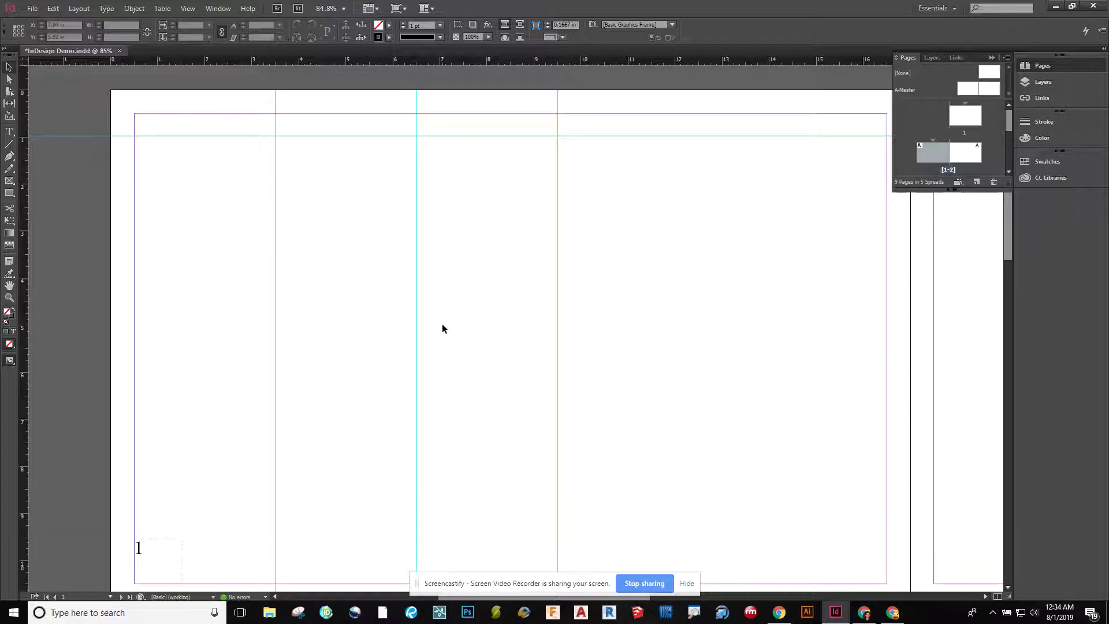
Open A-Master and drag the left page's vertical guides back onto the ruler.
double_click(967, 89)
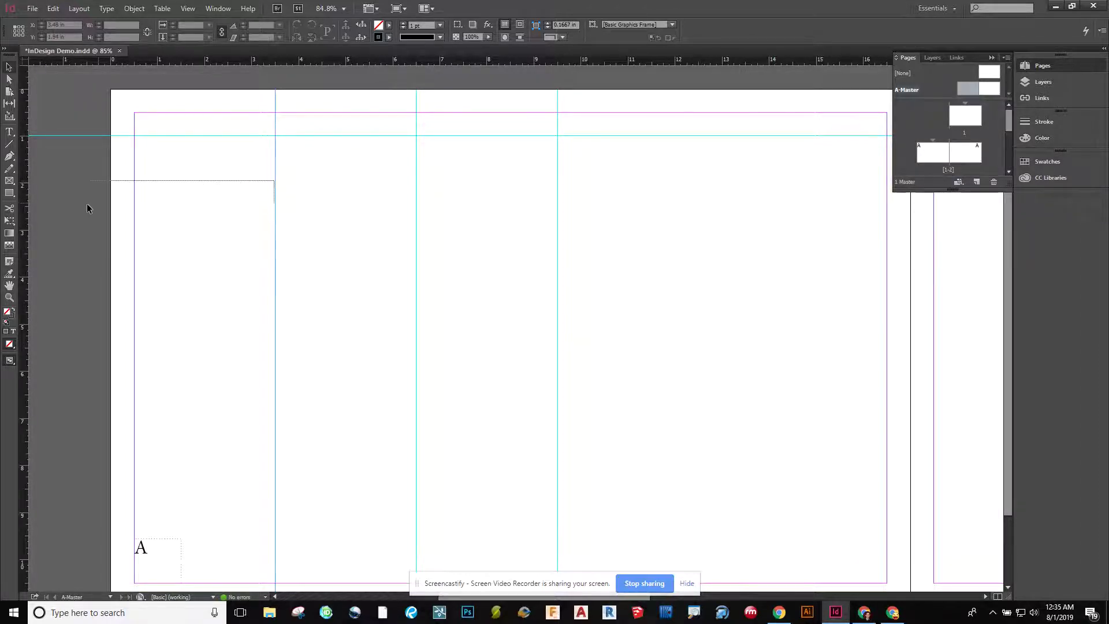
scroll(127, 216, "left", 5)
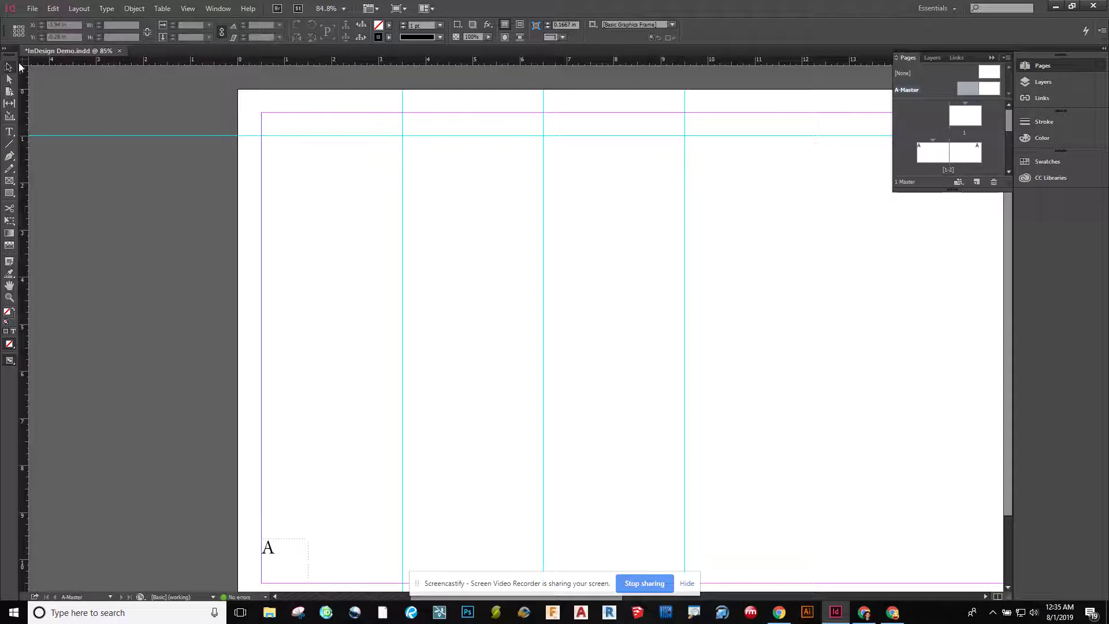
left_click_drag(403, 171, 23, 222)
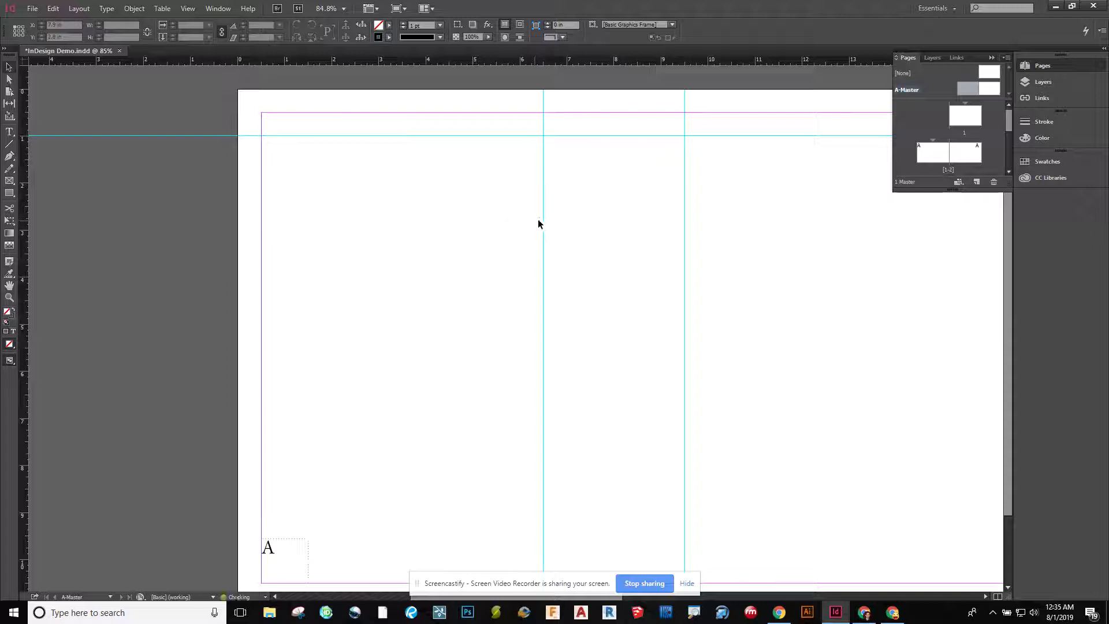
left_click_drag(539, 224, 26, 225)
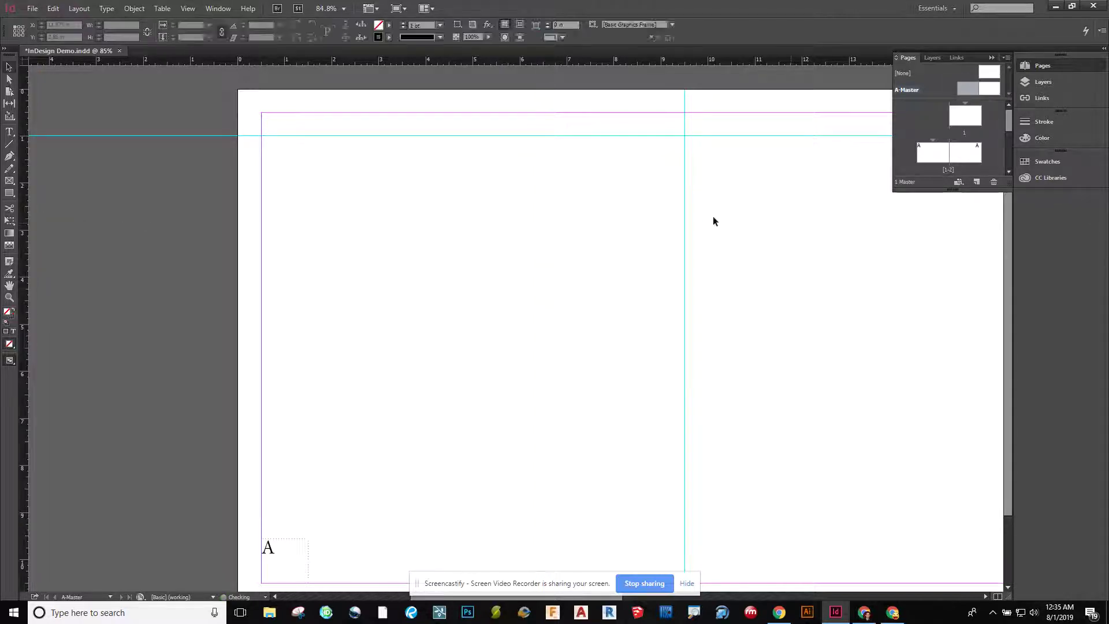
left_click_drag(686, 227, 23, 227)
left_click(187, 8)
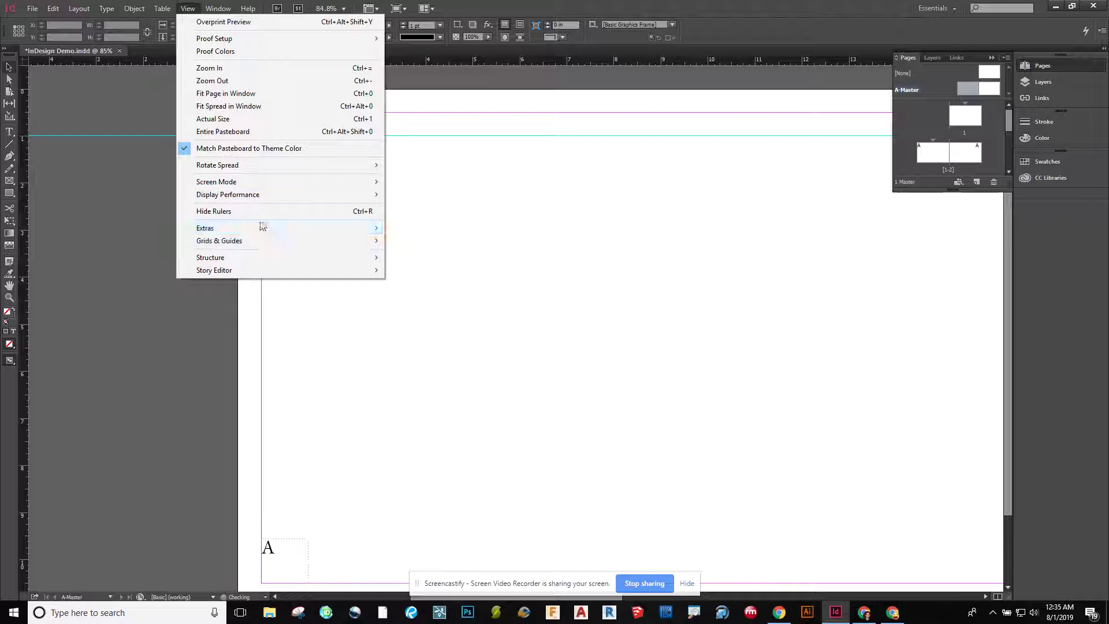
mouse_move(277, 244)
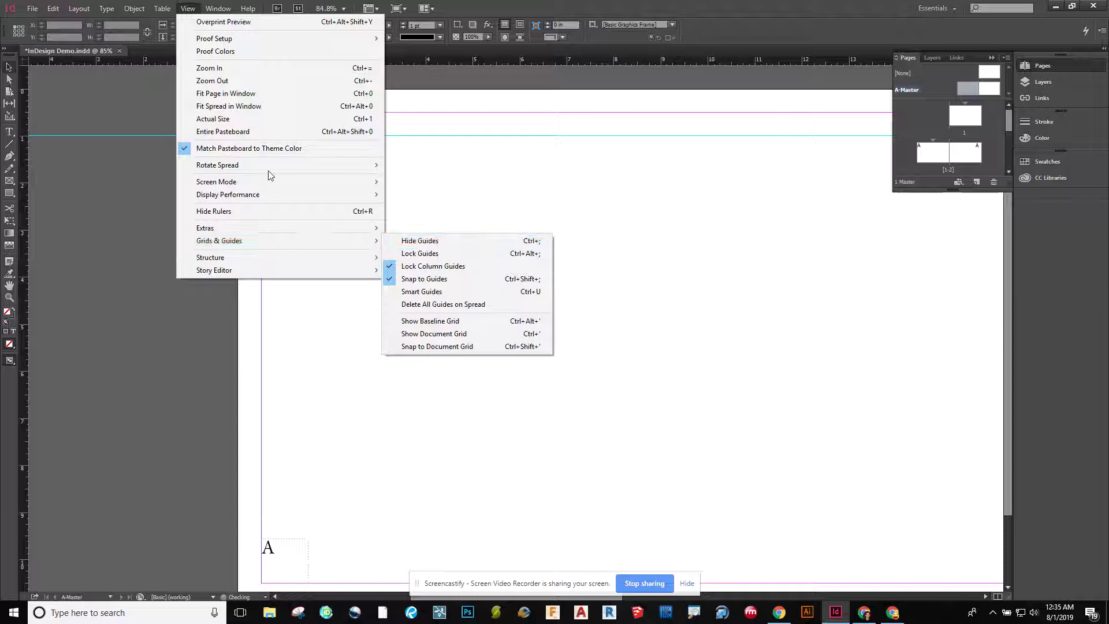
left_click(242, 210)
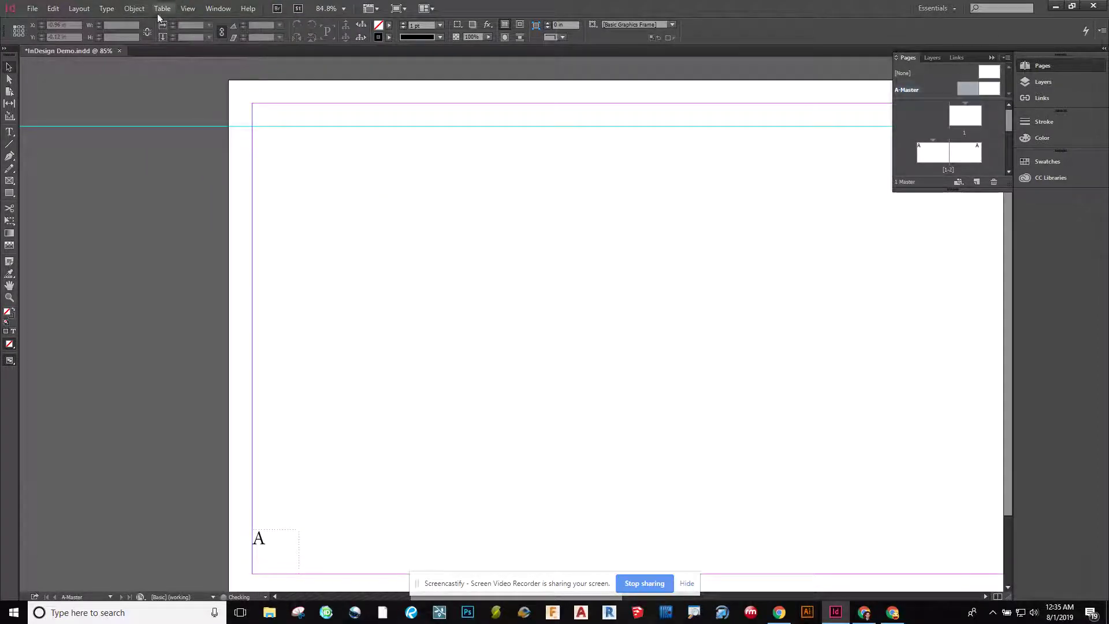
left_click(187, 8)
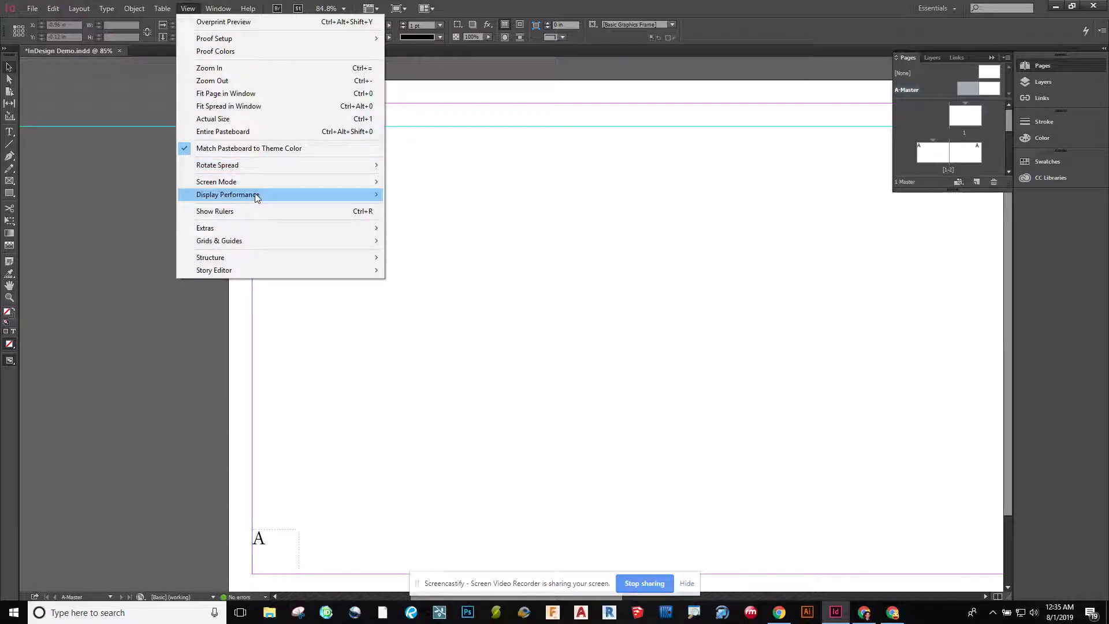
left_click(255, 211)
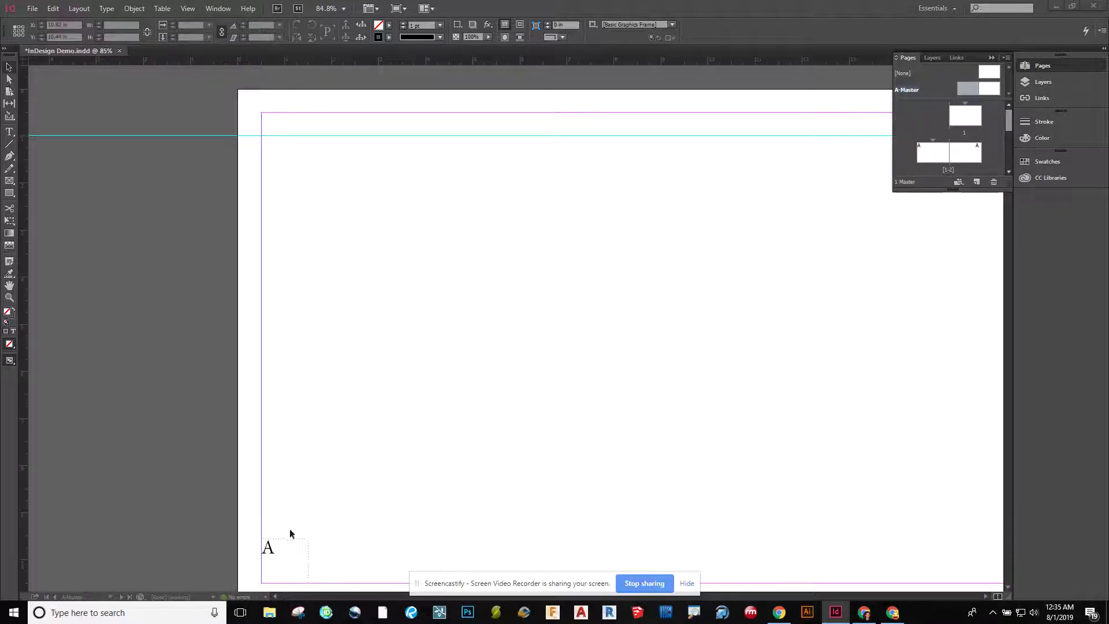
left_click(421, 486)
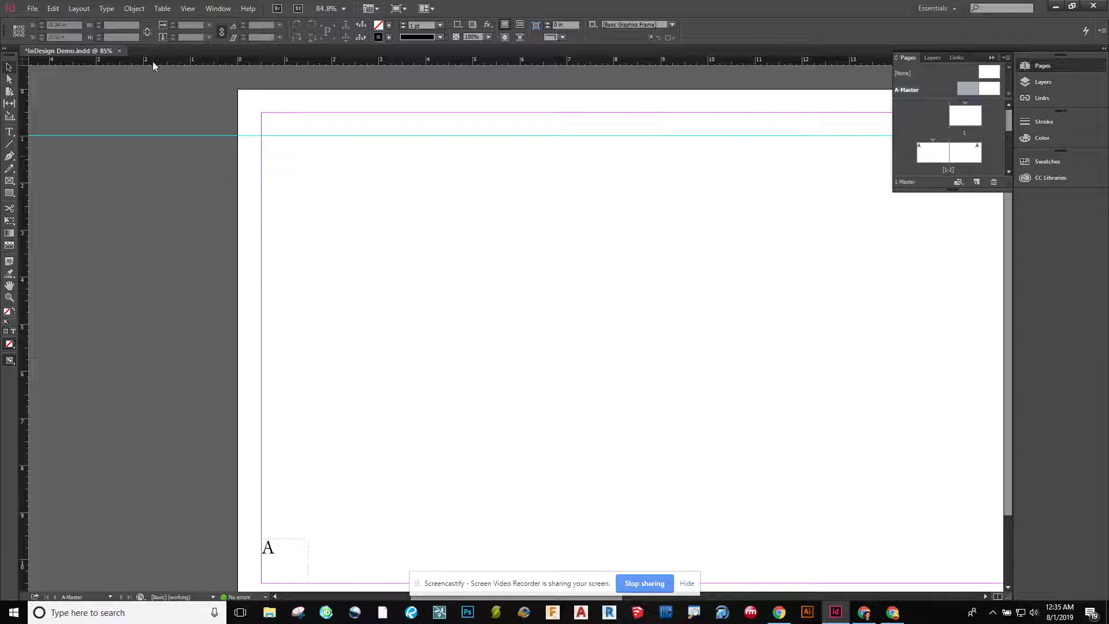
right_click(168, 62)
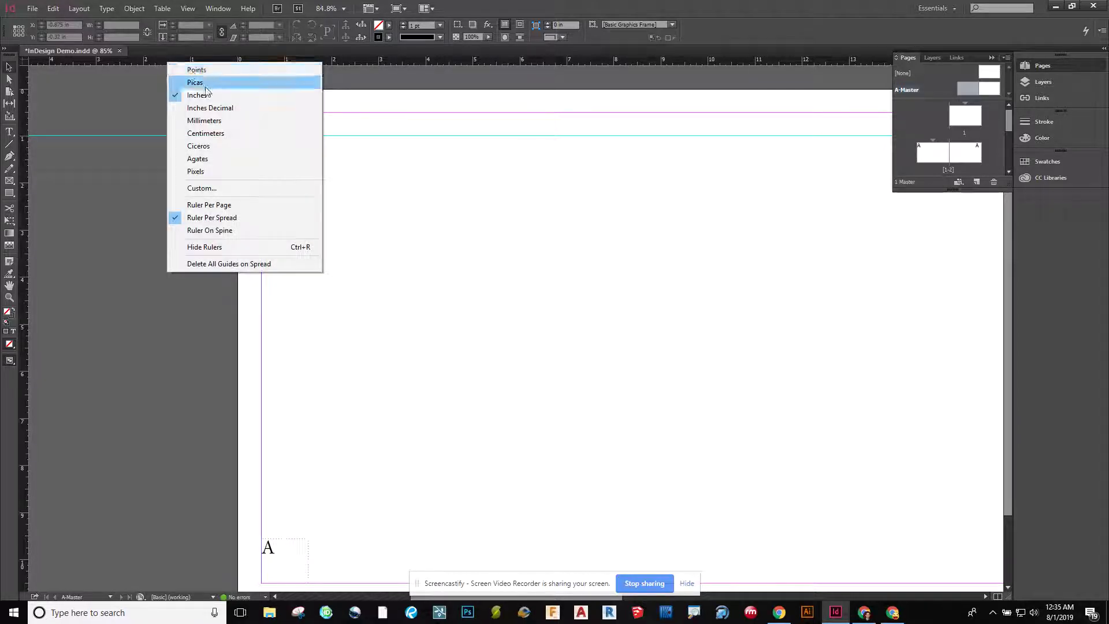
left_click(196, 92)
right_click(27, 144)
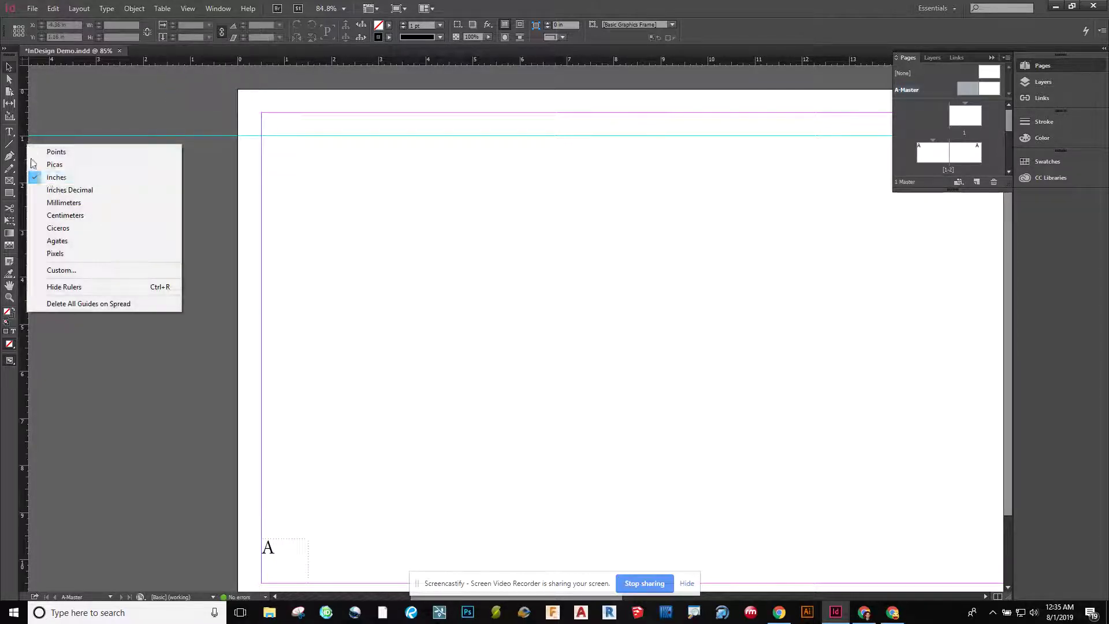
left_click(70, 176)
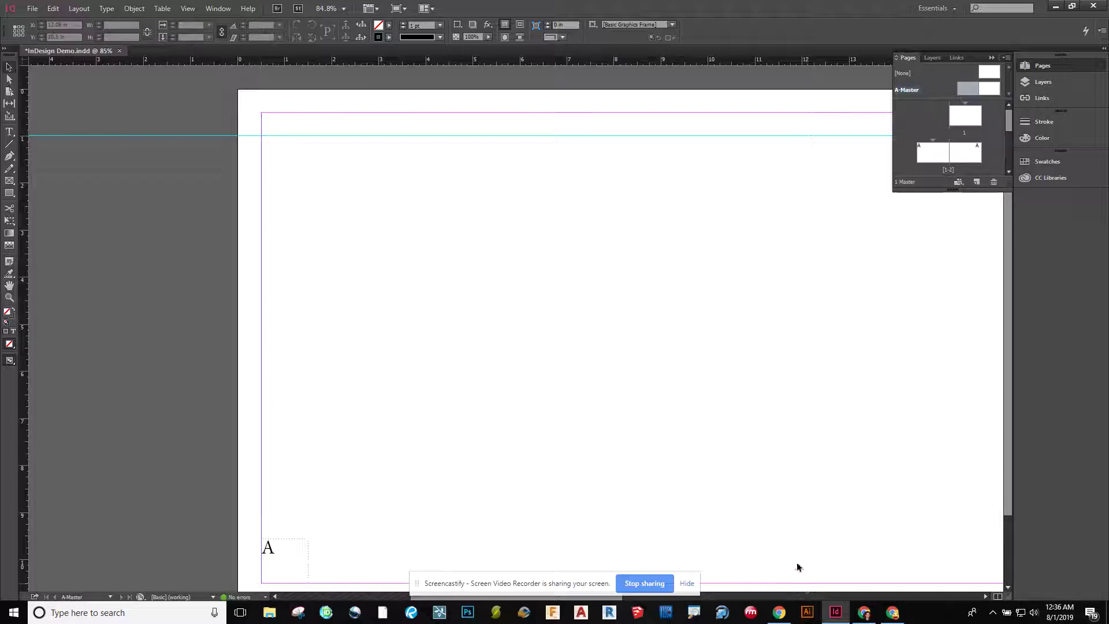
left_click(611, 605)
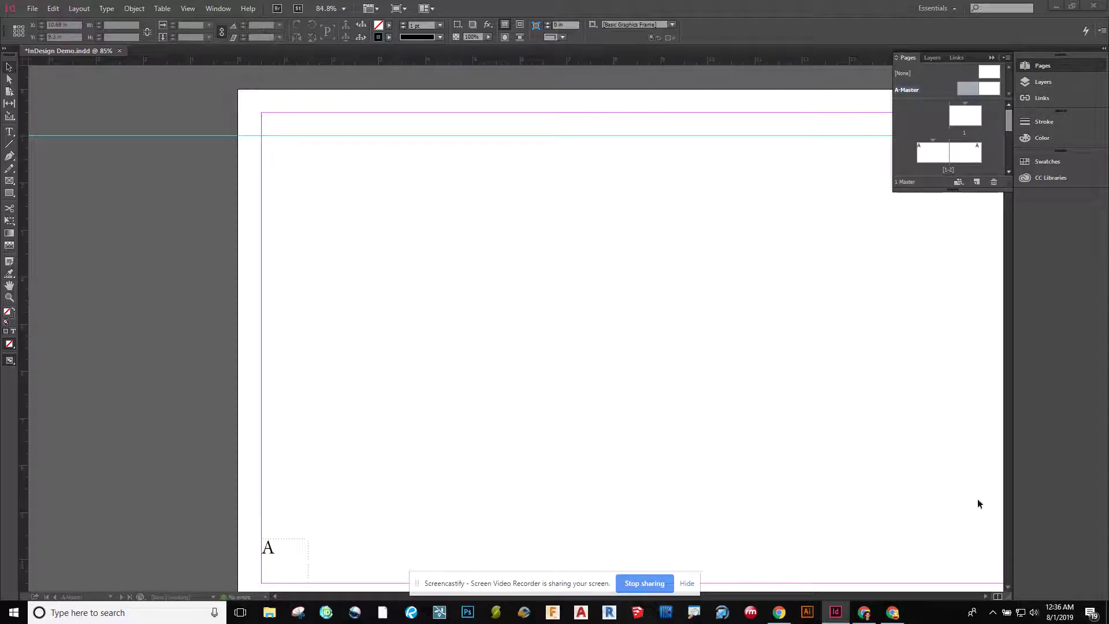
left_click(984, 596)
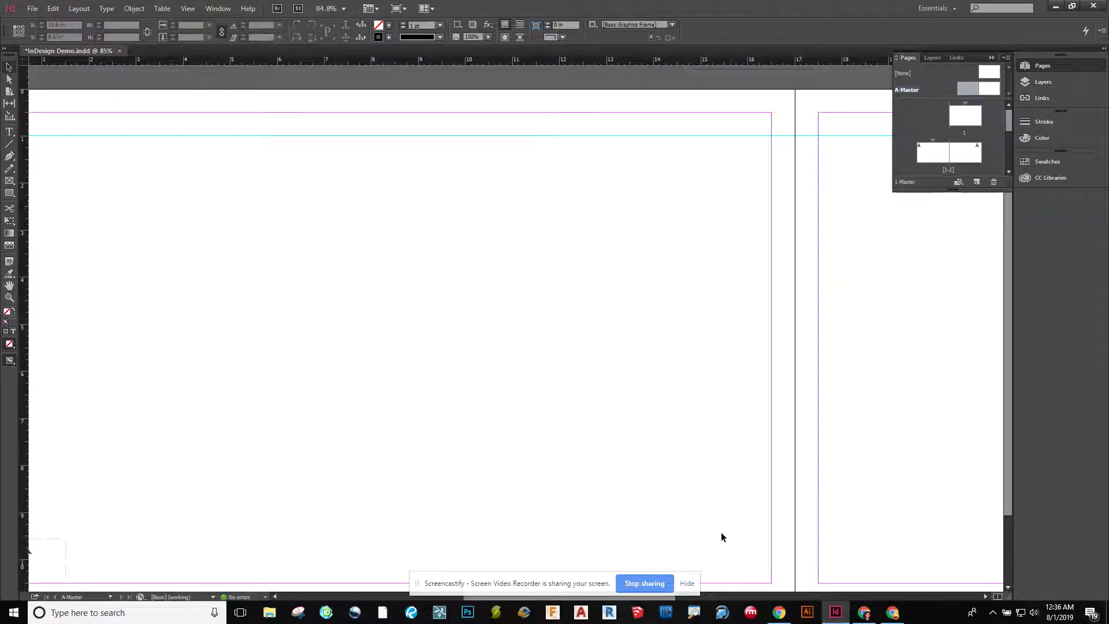
Add a vertical guide at 8 in and draw a 16 × 10 in frame filling the left page's margins.
left_click(275, 597)
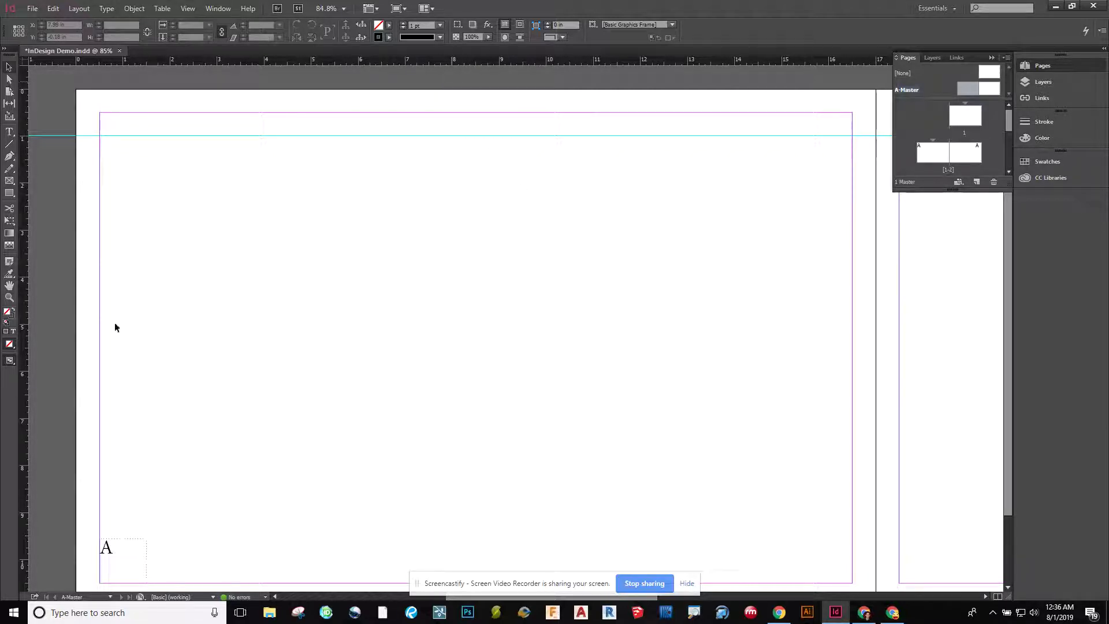
left_click_drag(25, 291, 452, 268)
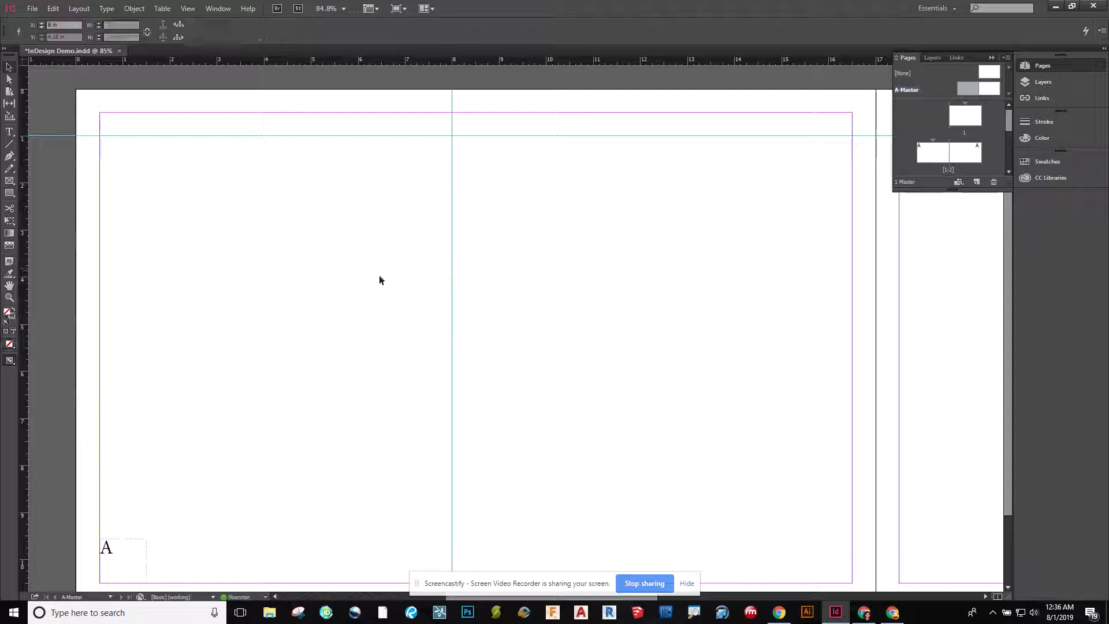
left_click(14, 181)
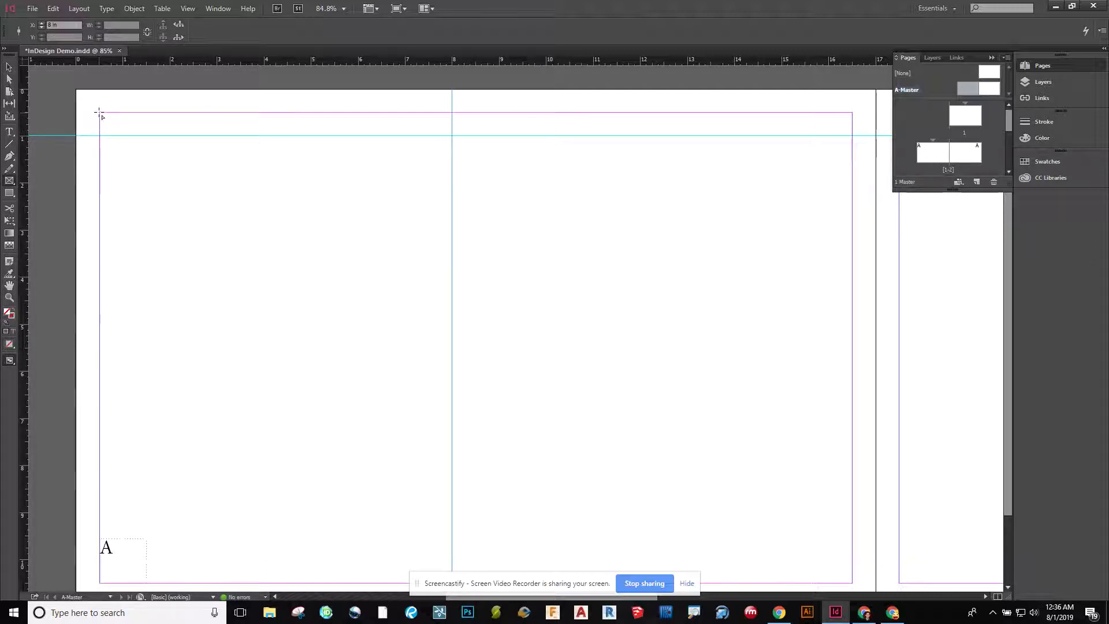
left_click_drag(99, 112, 853, 584)
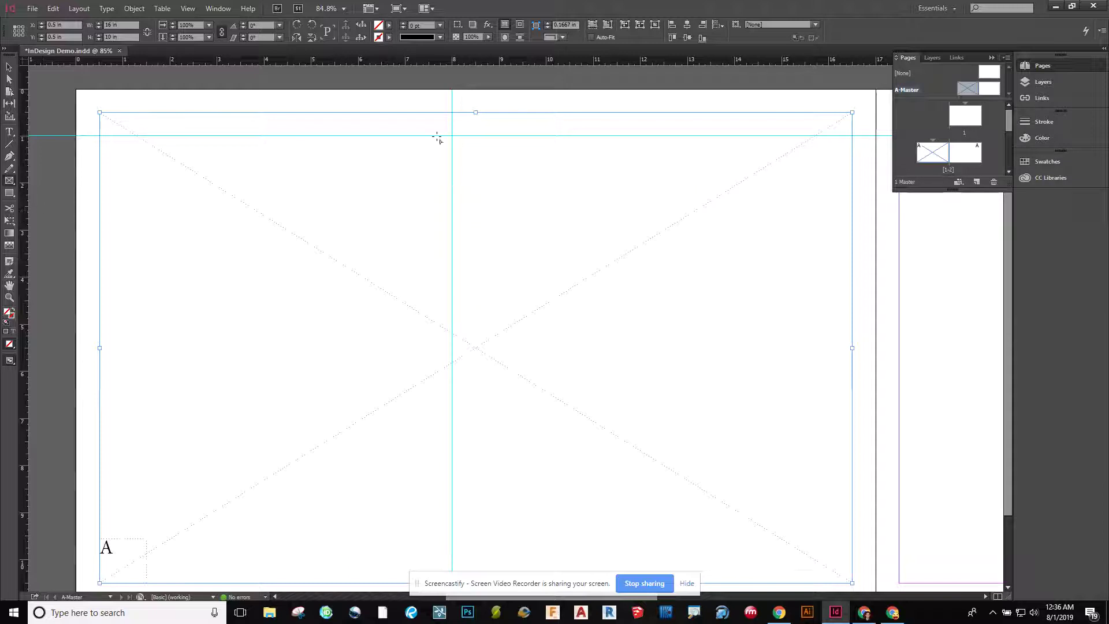
Move the guide to 8.5 in and draw an 8 × 10 in frame from the left margin to it.
key("v")
left_click_drag(451, 184, 467, 184)
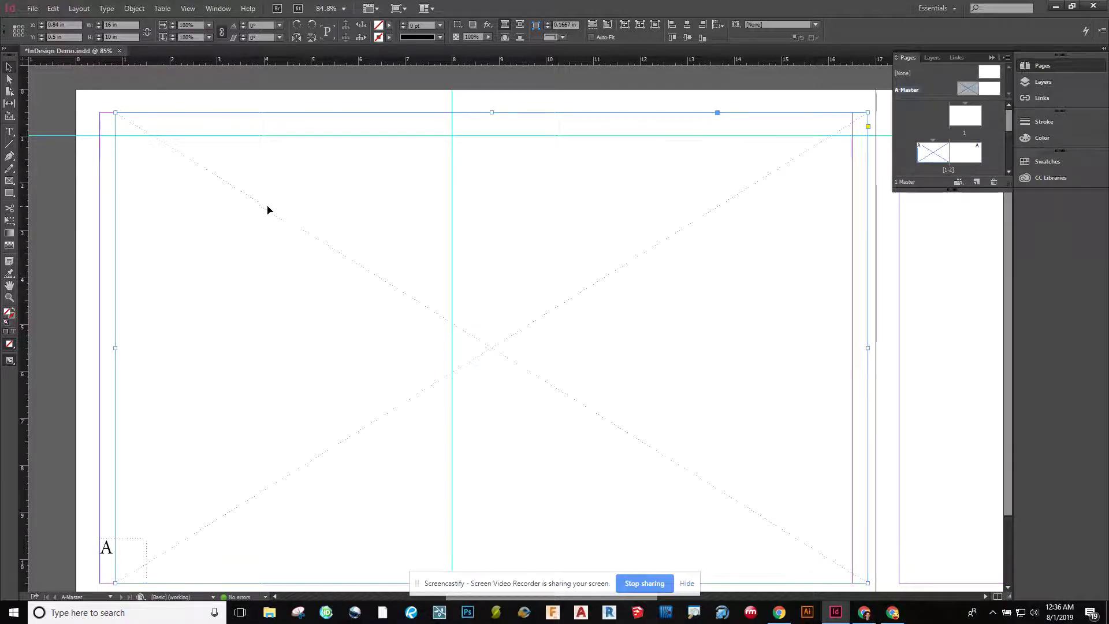
key("ctrl+z")
left_click_drag(453, 99, 476, 98)
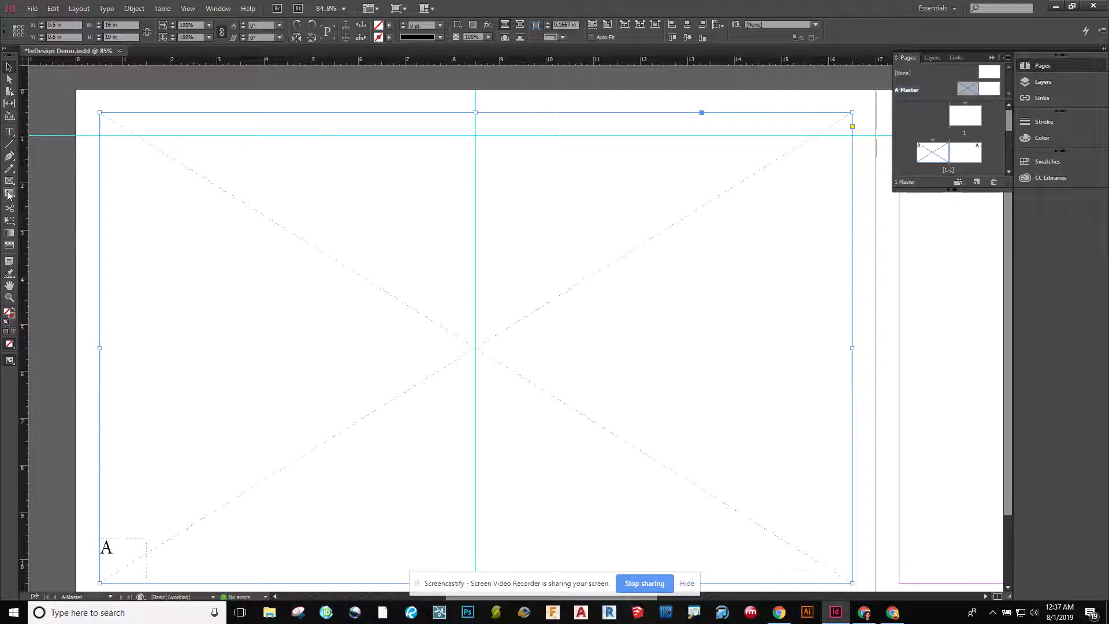
left_click_drag(100, 114, 475, 582)
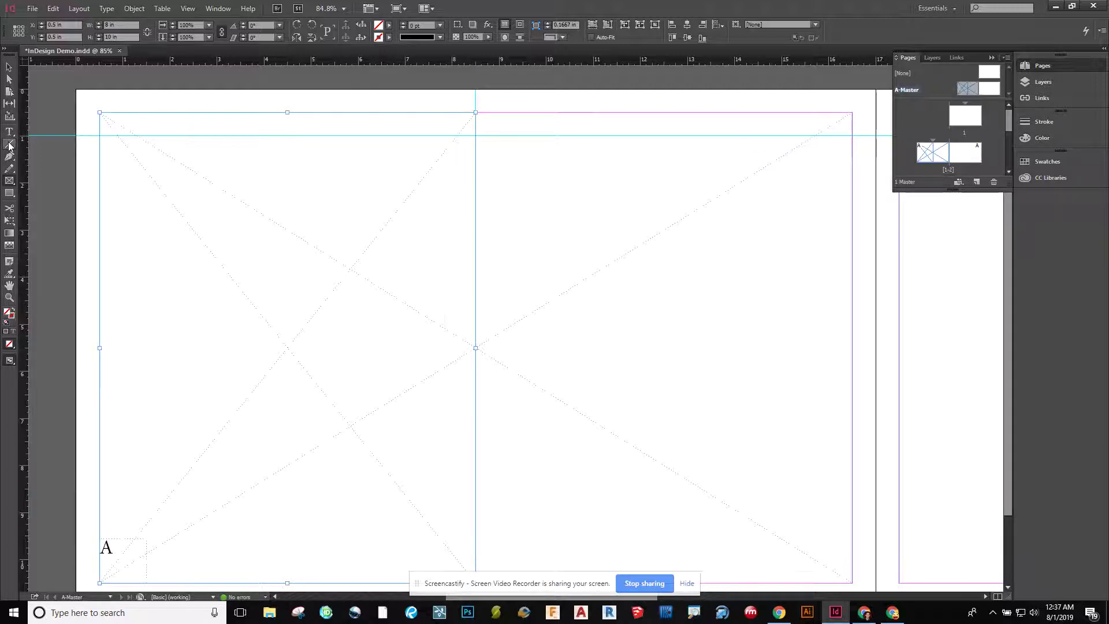
Draw an 8 in frame over the right half and add guides at 4.5, 12.7, 5.82 and 11.16 in.
left_click_drag(26, 116, 287, 104)
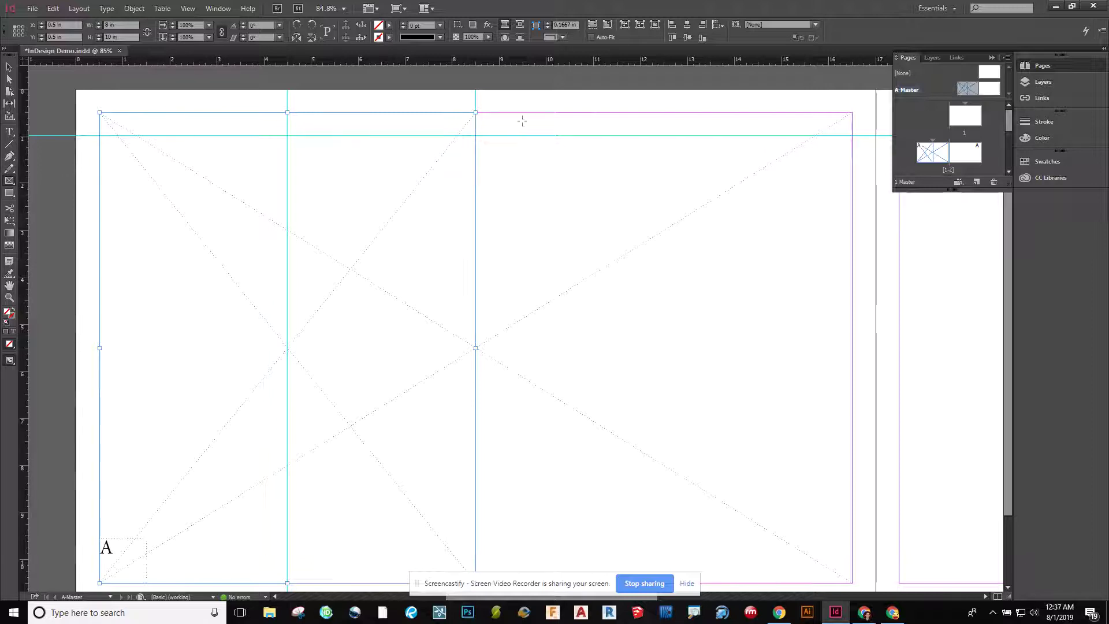
left_click_drag(475, 112, 853, 584)
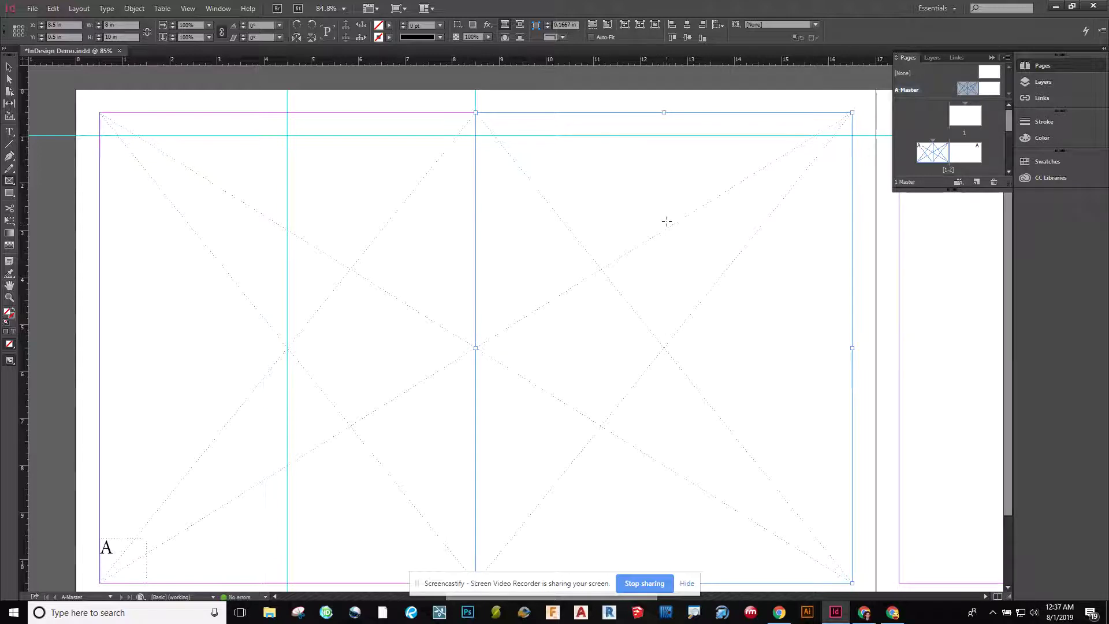
left_click_drag(22, 208, 664, 201)
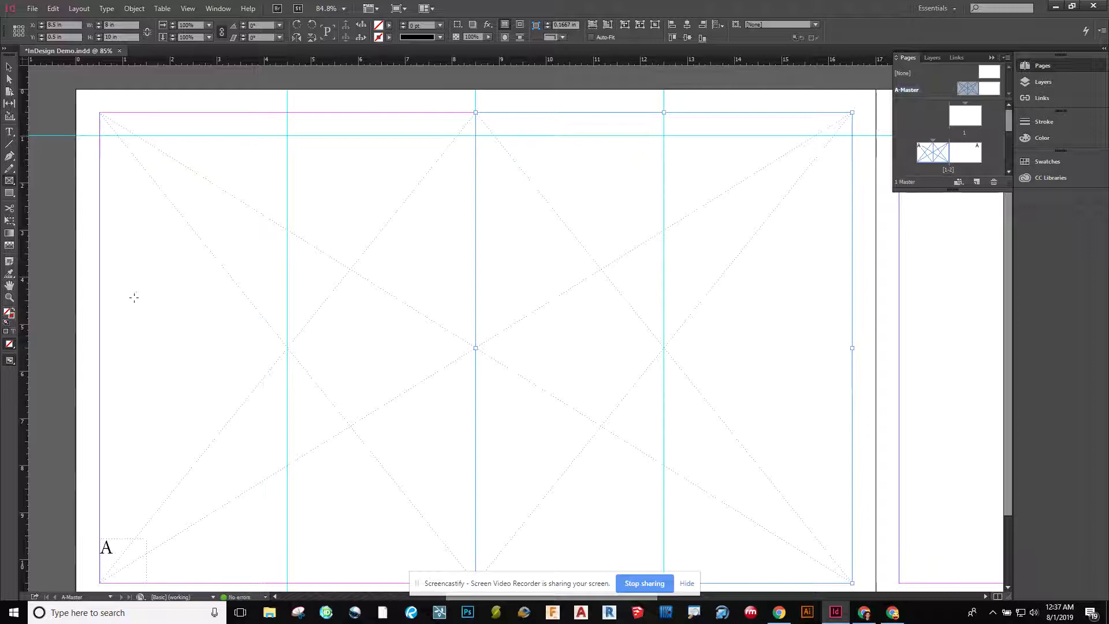
left_click_drag(33, 266, 351, 273)
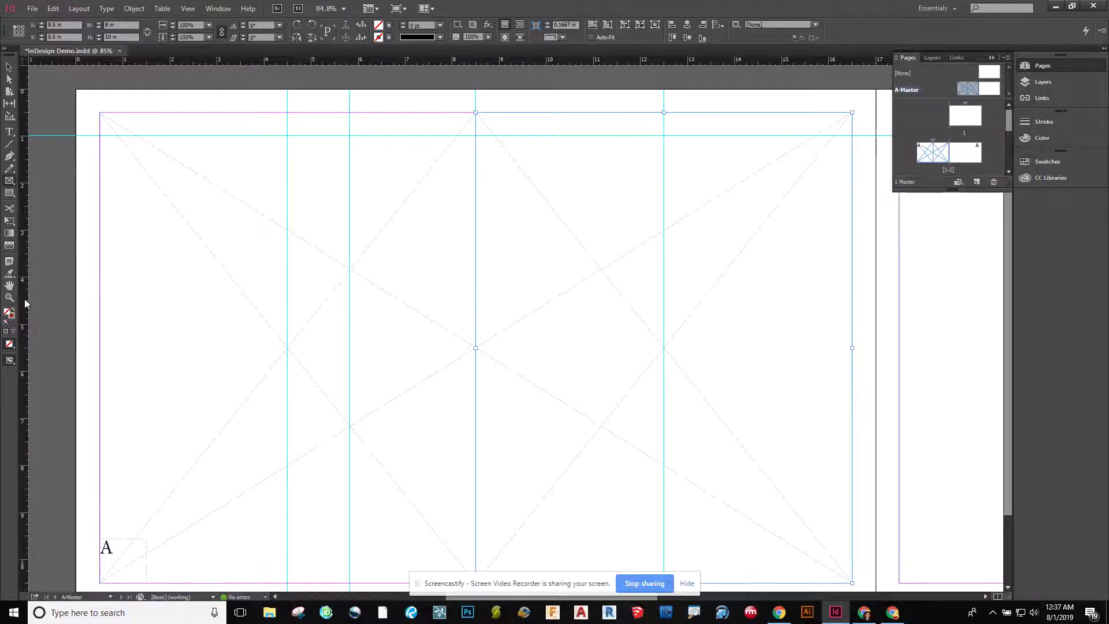
left_click_drag(25, 303, 601, 308)
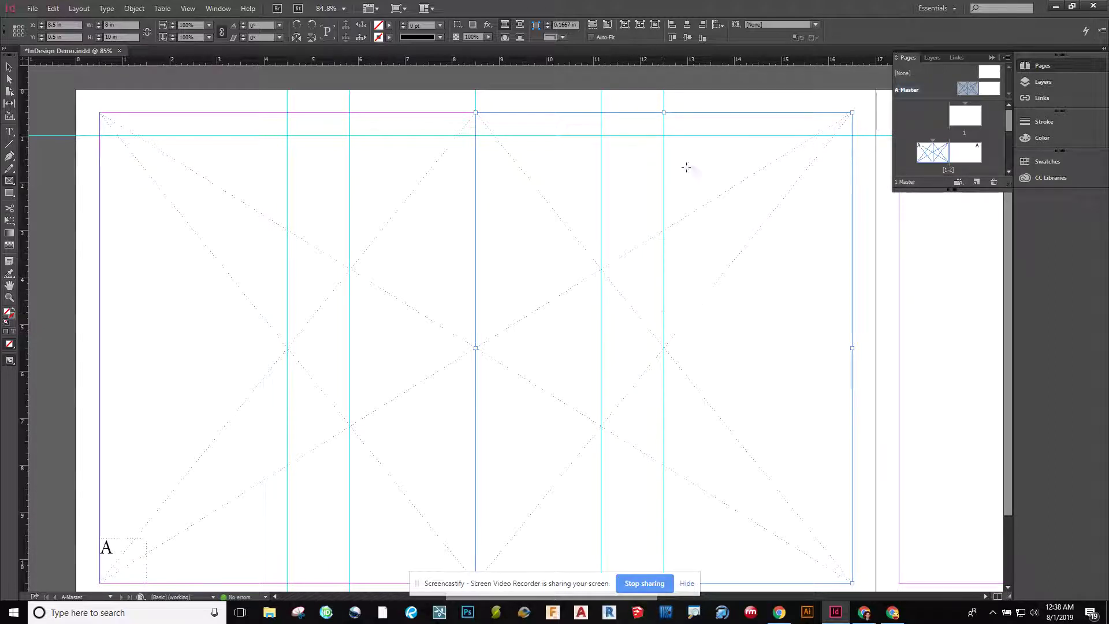
Remove the extra vertical guides at 12.7 in and 4.5 in from A-Master.
key("v")
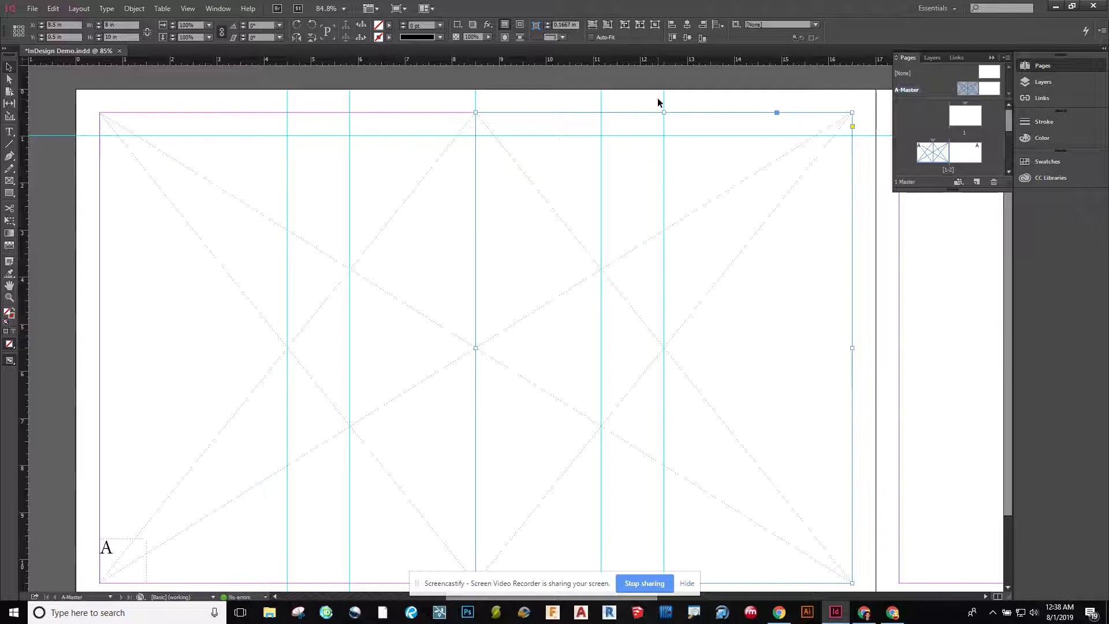
left_click_drag(663, 104, 20, 115)
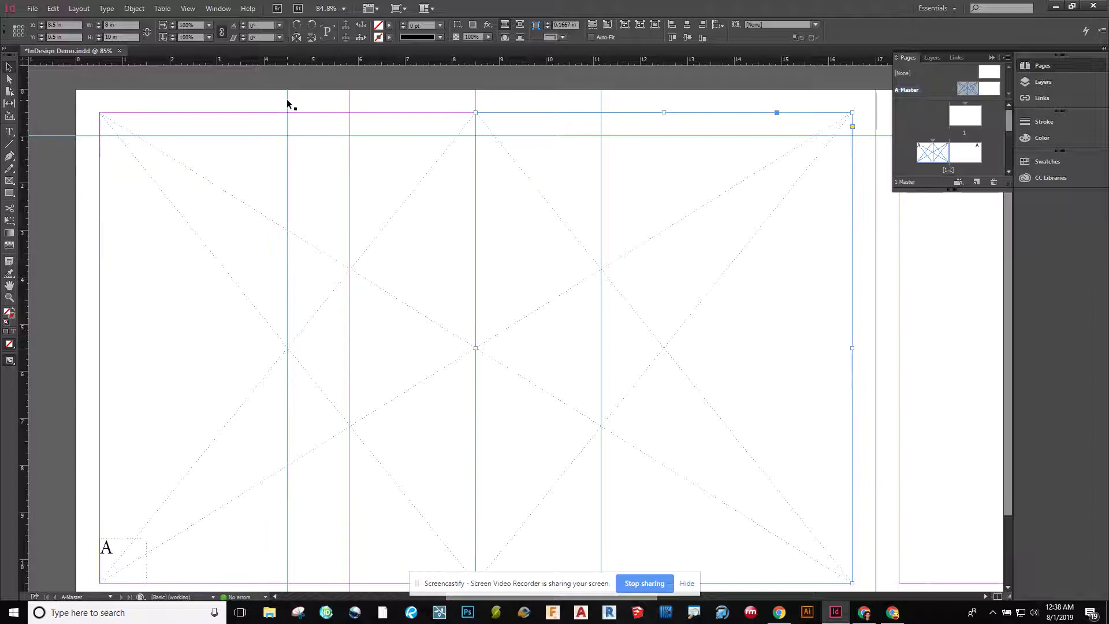
left_click_drag(285, 104, 20, 107)
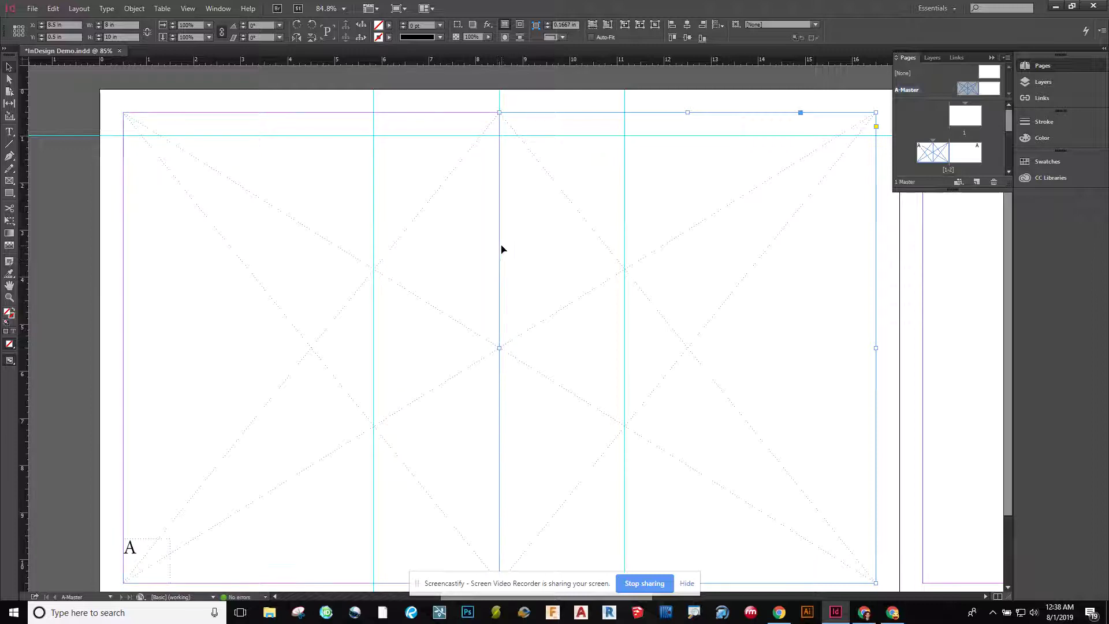
Delete both placeholder frames and the middle 8 in guide, leaving two column guides.
key("Delete")
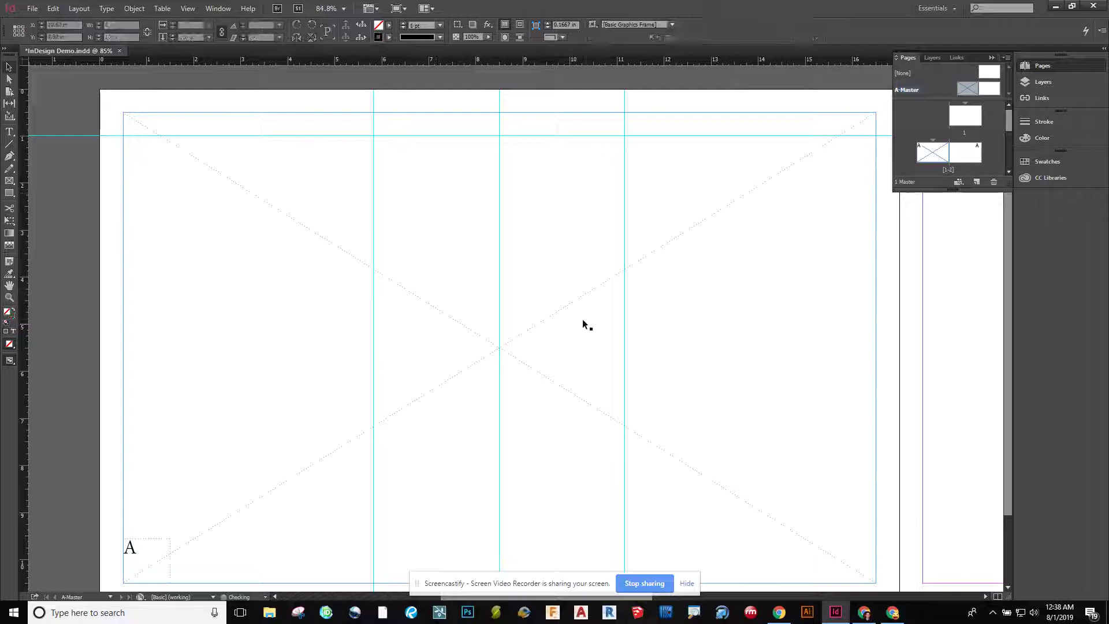
key("Delete")
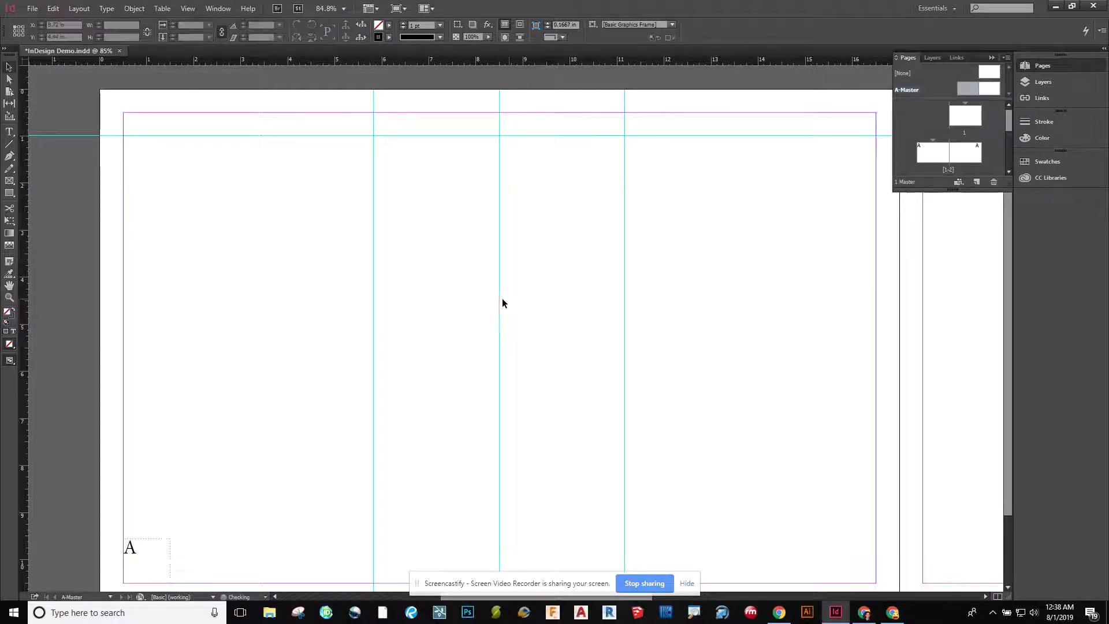
left_click(499, 300)
key("Delete")
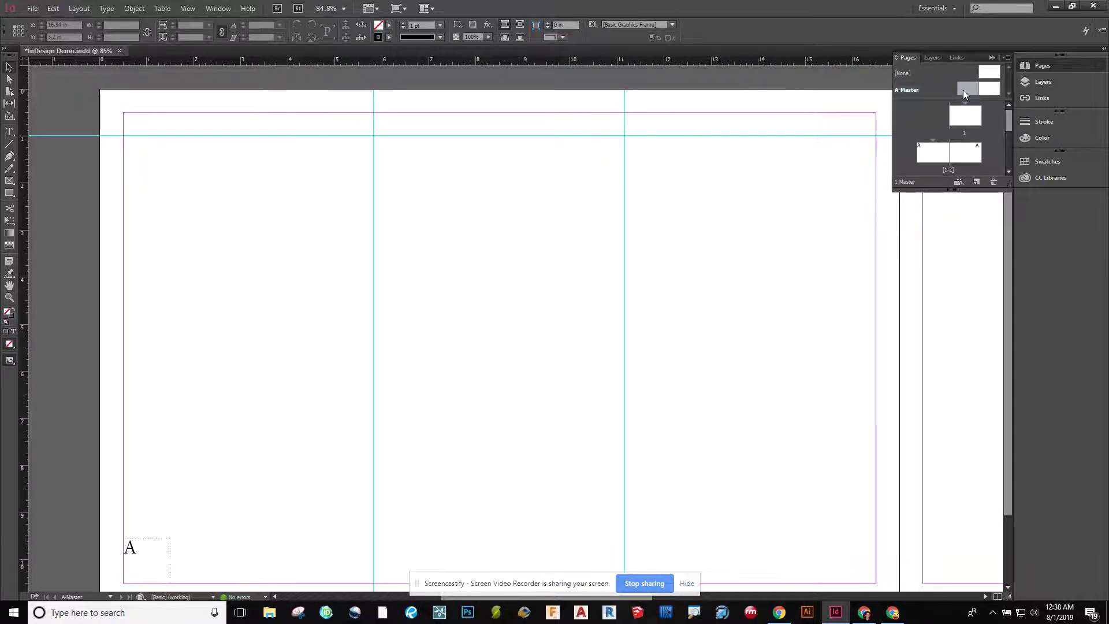
double_click(946, 150)
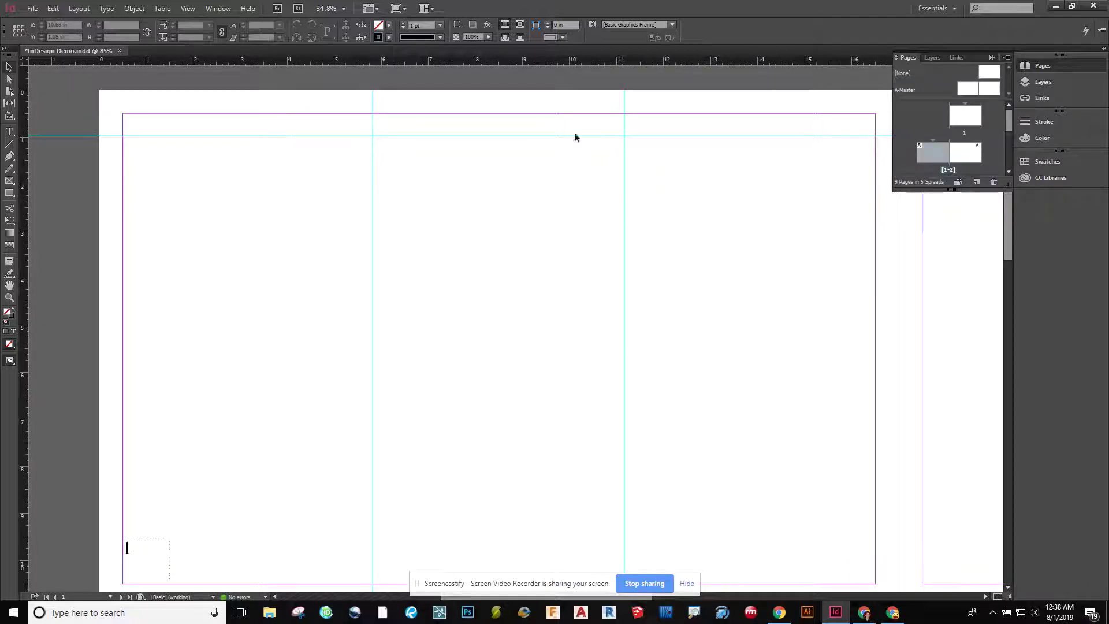
scroll(985, 152, "down", 1)
double_click(948, 167)
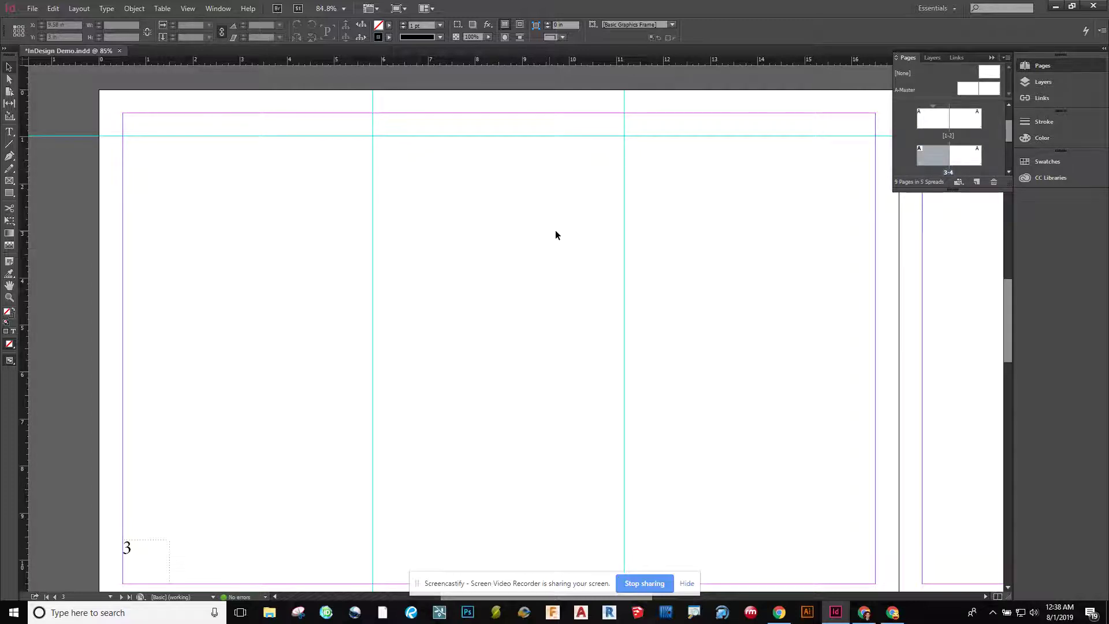
scroll(602, 286, "up", 10)
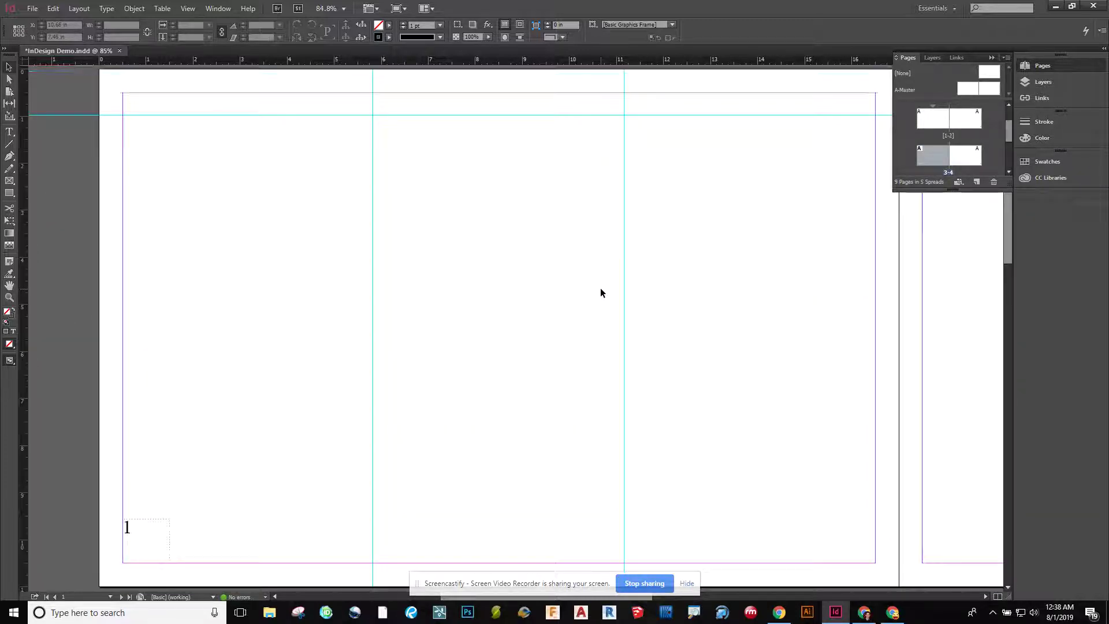
scroll(601, 288, "up", 8)
scroll(598, 291, "down", 6)
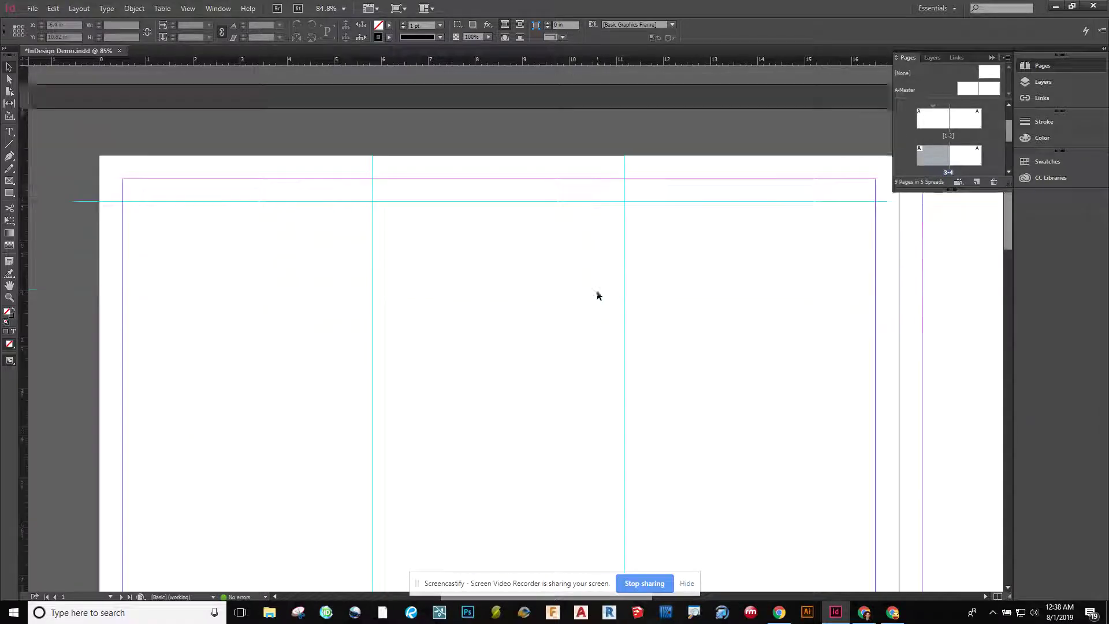
double_click(976, 89)
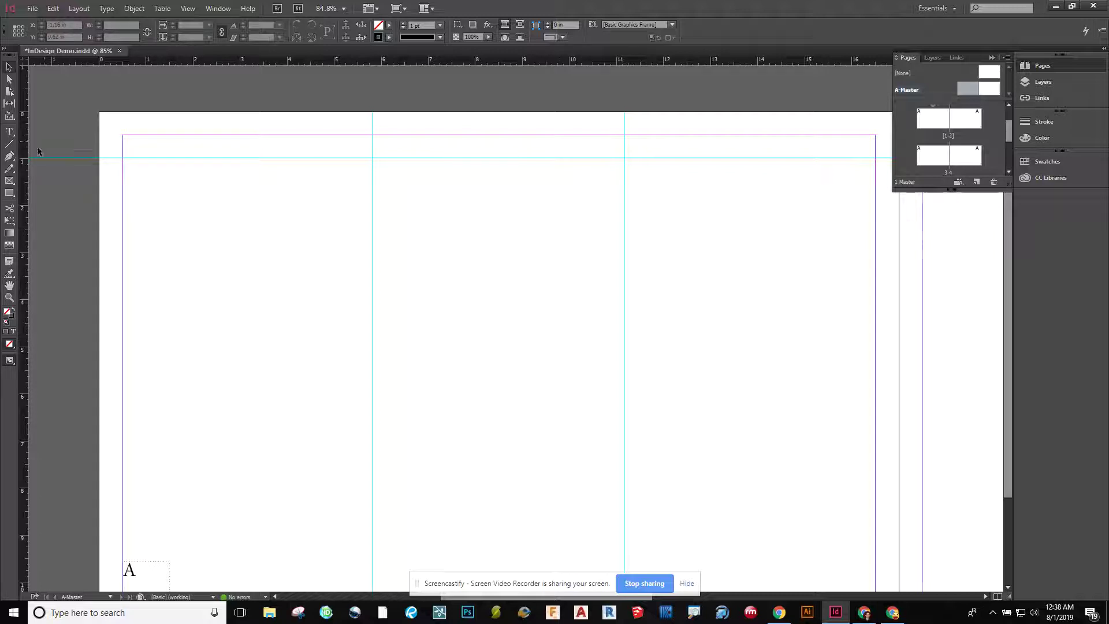
left_click_drag(24, 173, 372, 467)
Alt-drag a copy of the column frame into the middle column.
scroll(373, 466, "up", 3)
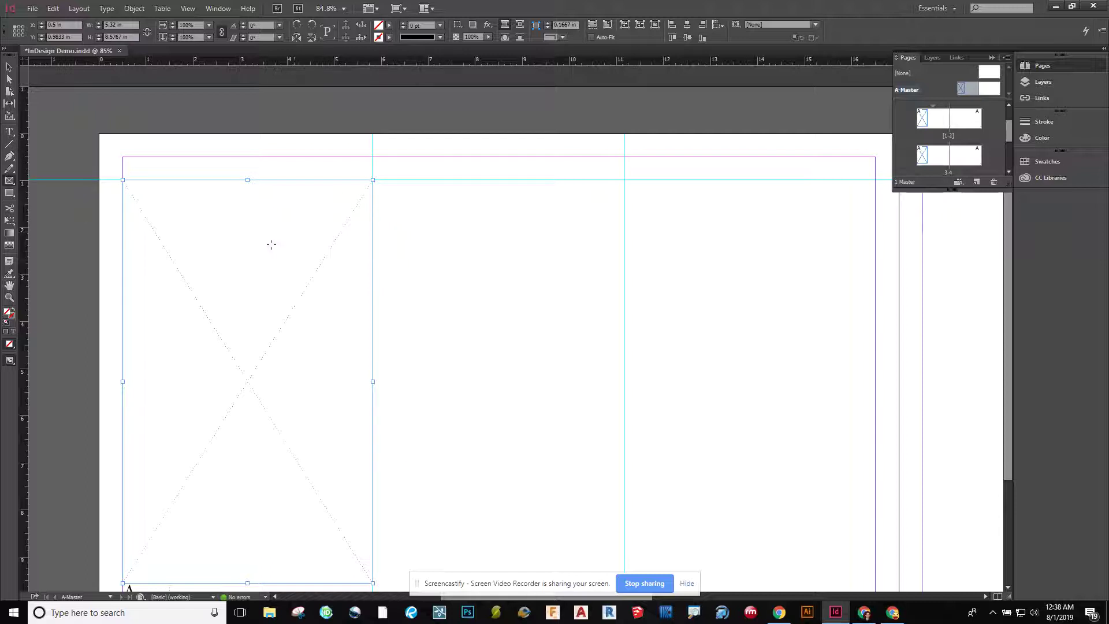
key("v")
left_click_drag(309, 196, 807, 212)
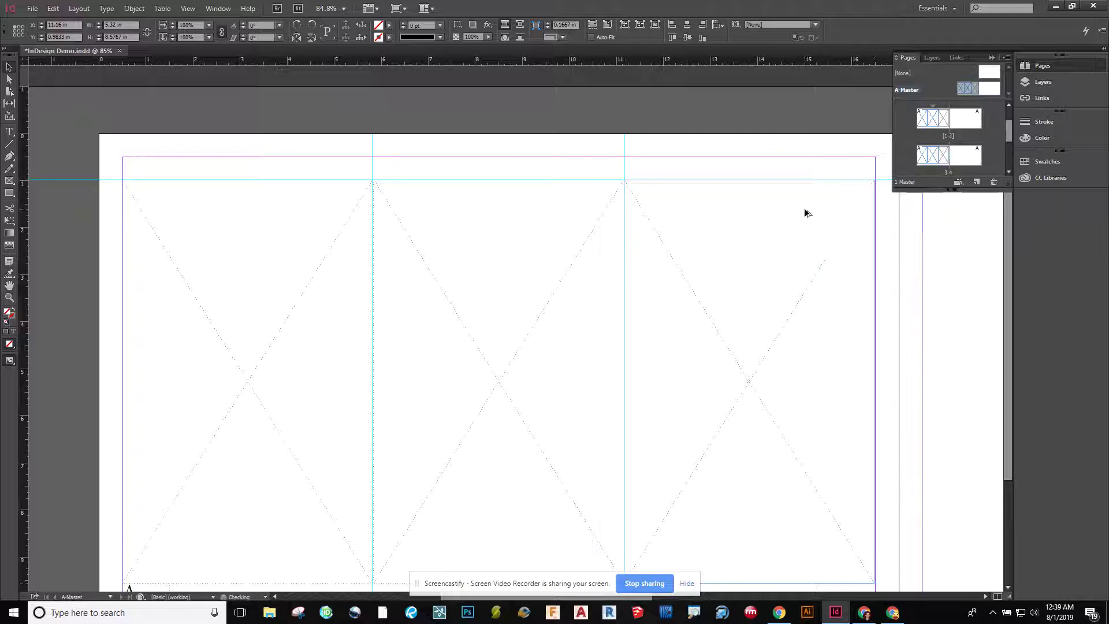
Select all three column frames and Alt-drag copies onto the right master page.
scroll(808, 248, "down", 3)
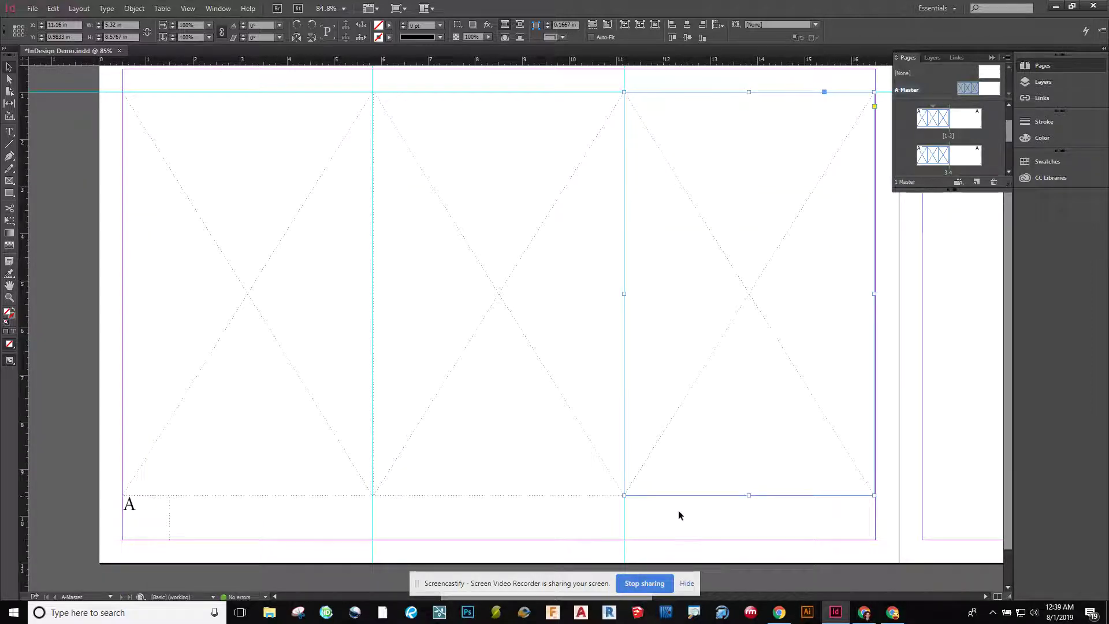
left_click(532, 266, "shift")
left_click(315, 234, "shift")
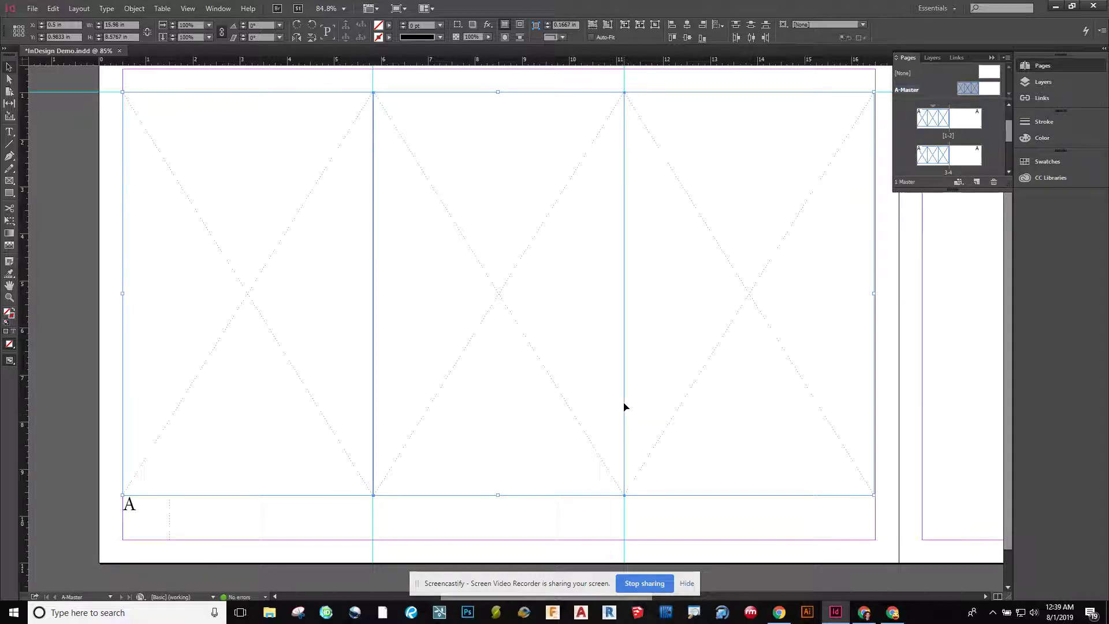
scroll(641, 365, "down", 4)
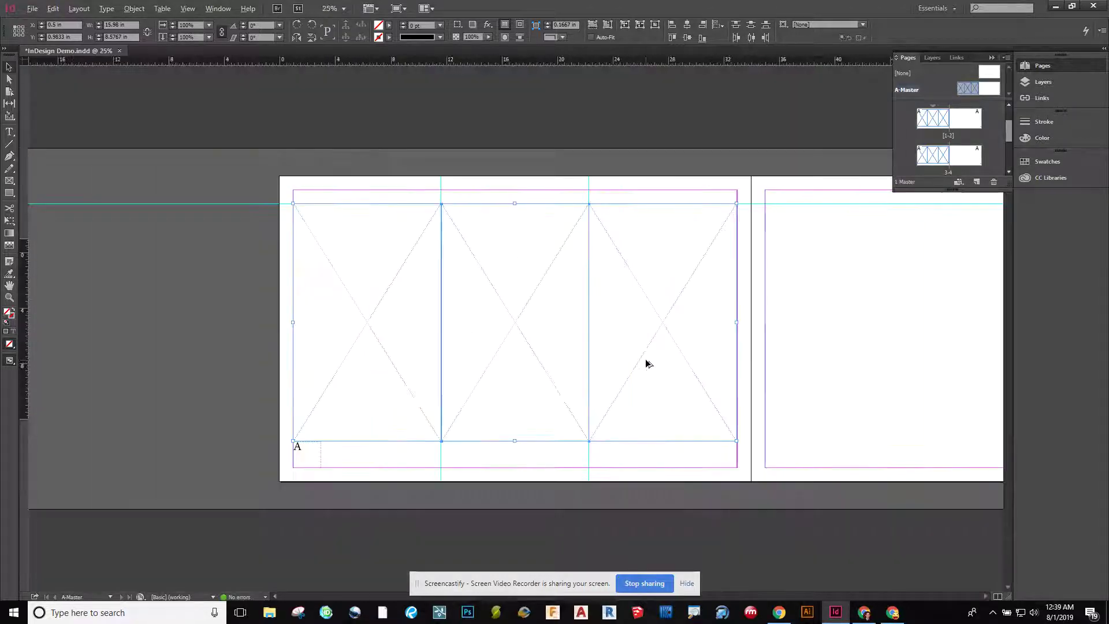
scroll(709, 346, "up", 2)
scroll(707, 347, "down", 2)
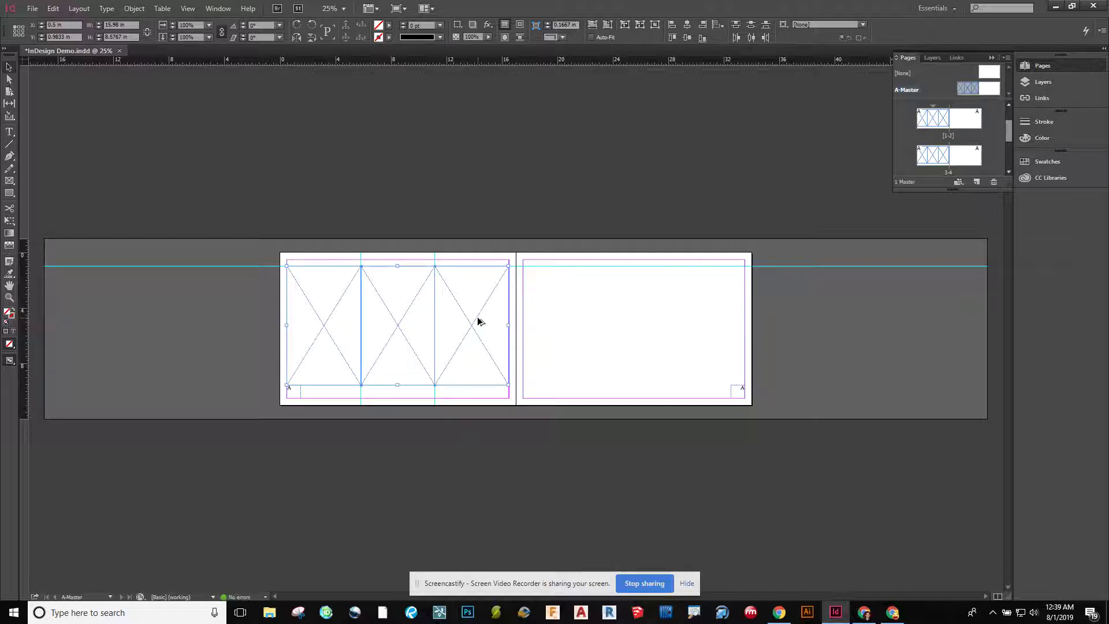
left_click_drag(478, 321, 715, 325)
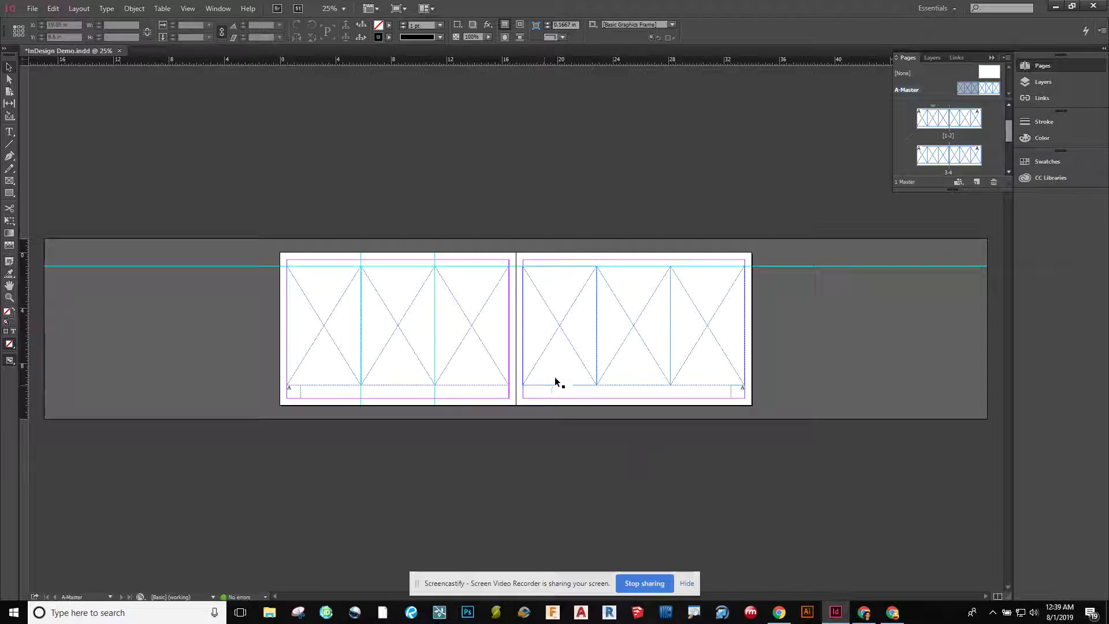
Preview spread 1-2 with the master applied, then return to A-Master.
double_click(933, 124)
scroll(956, 142, "up", 1)
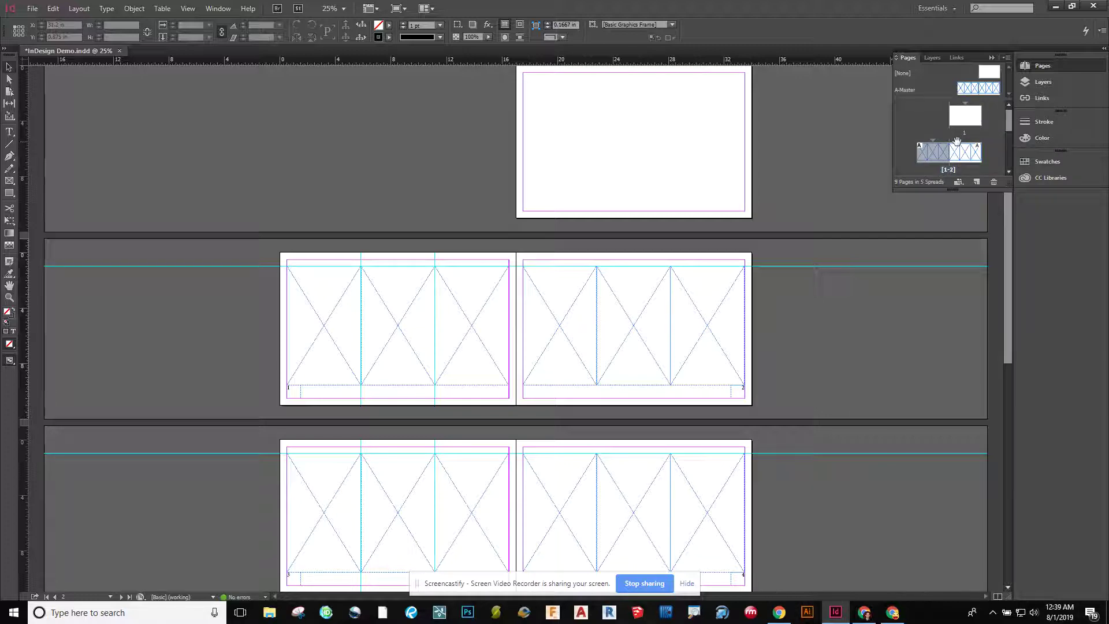
double_click(977, 87)
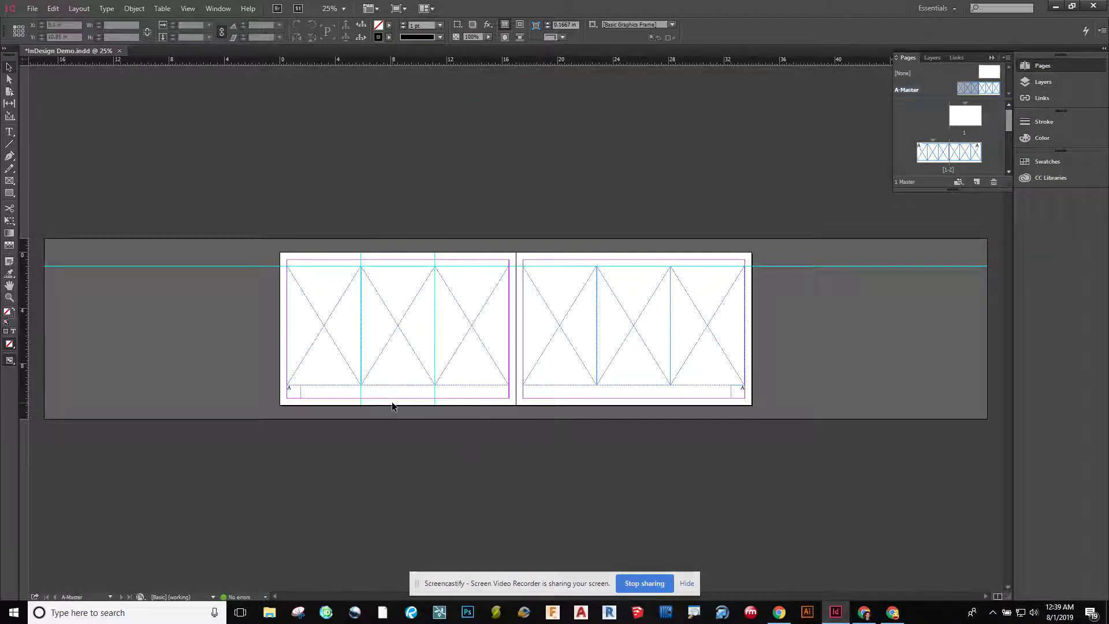
Create a new blank C-Master spread by dragging A-Master onto the new-page button.
left_click(446, 339)
key("ctrl+equal")
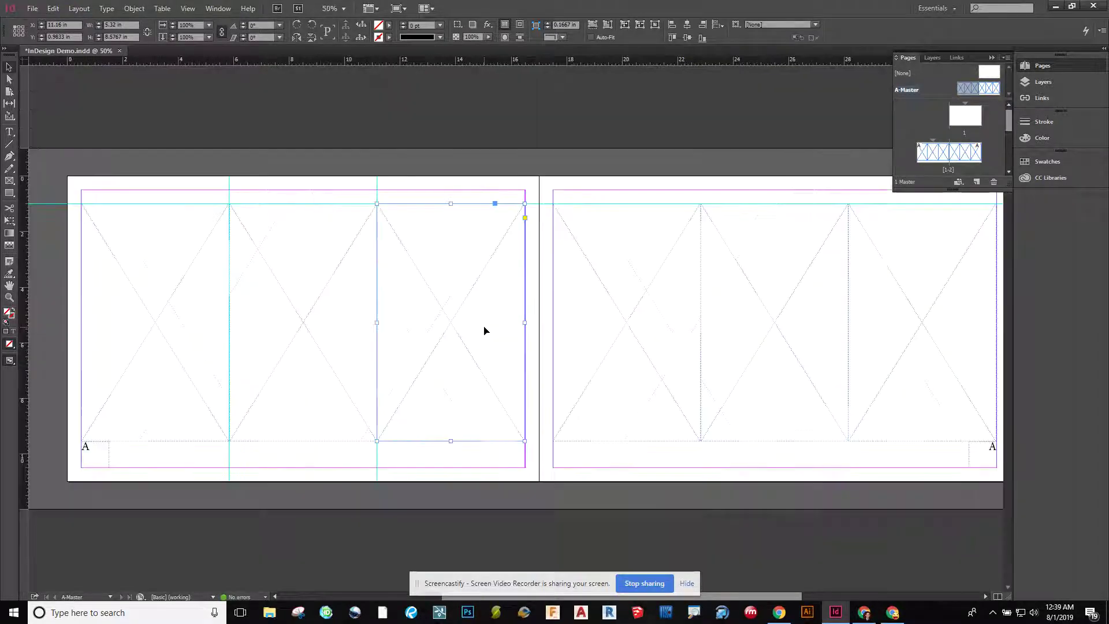
key("ctrl+minus")
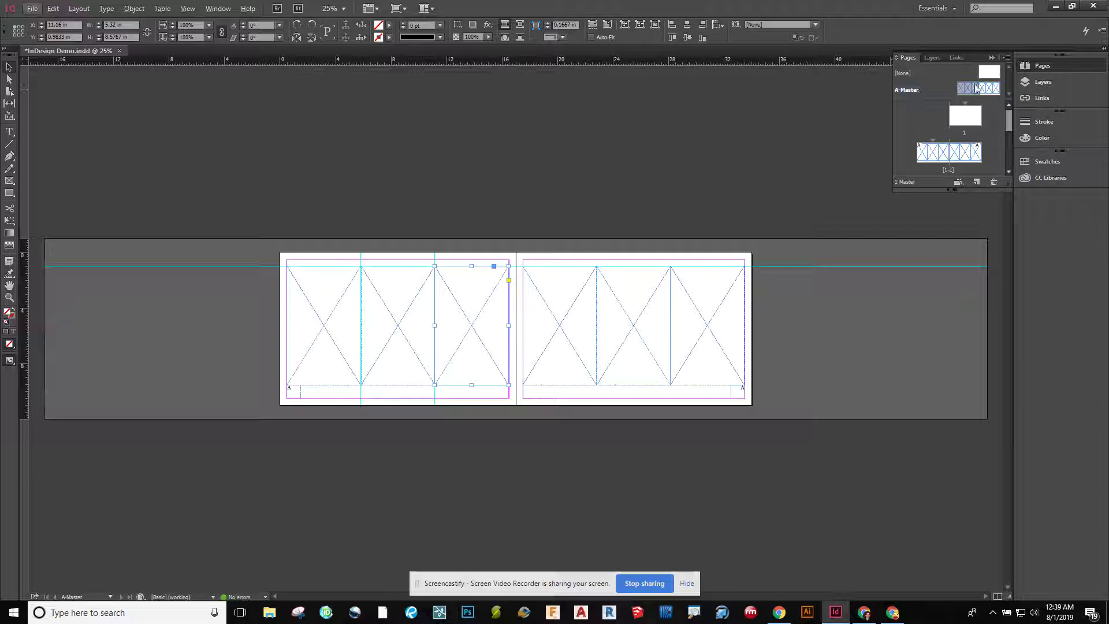
left_click_drag(998, 89, 980, 185)
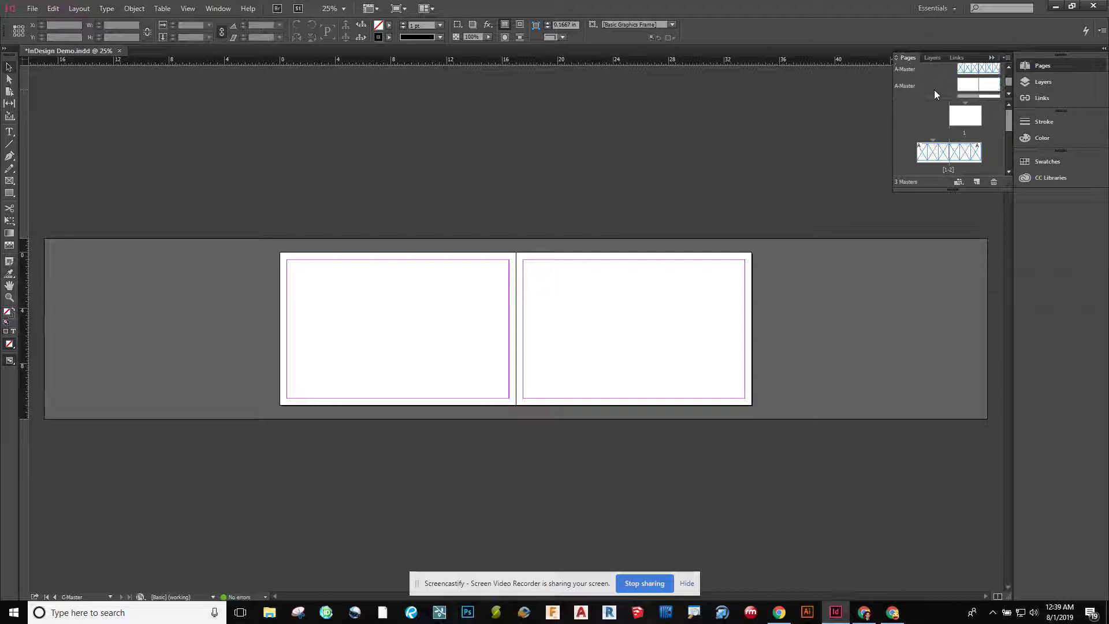
Delete C-Master, apply B-Master onto A-Master, and reopen the A-Master spread.
left_click(994, 182)
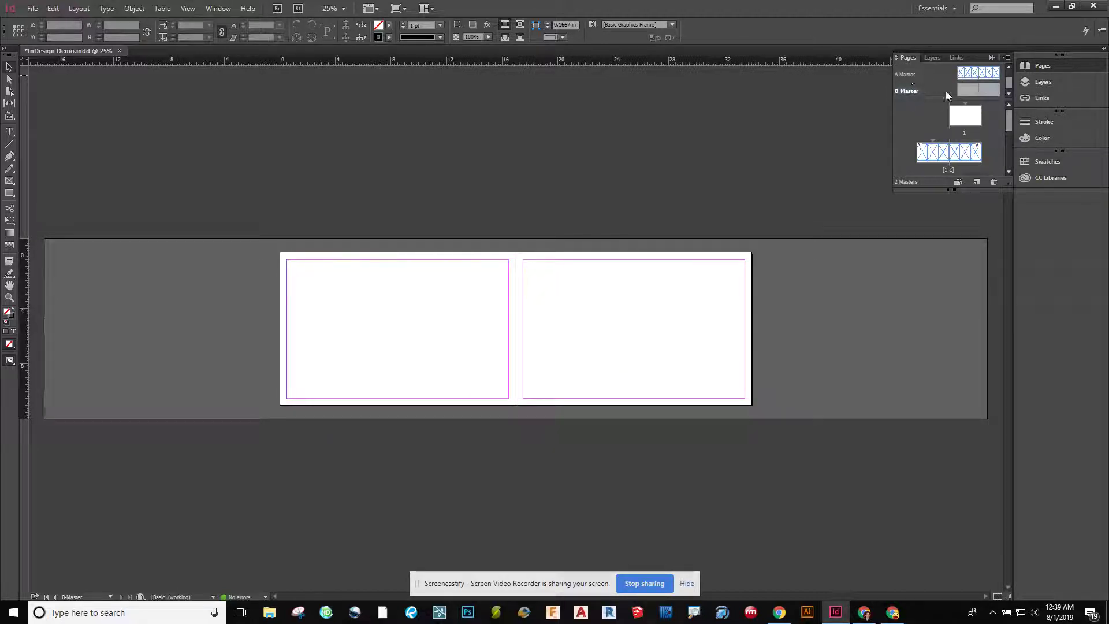
left_click_drag(976, 88, 921, 87)
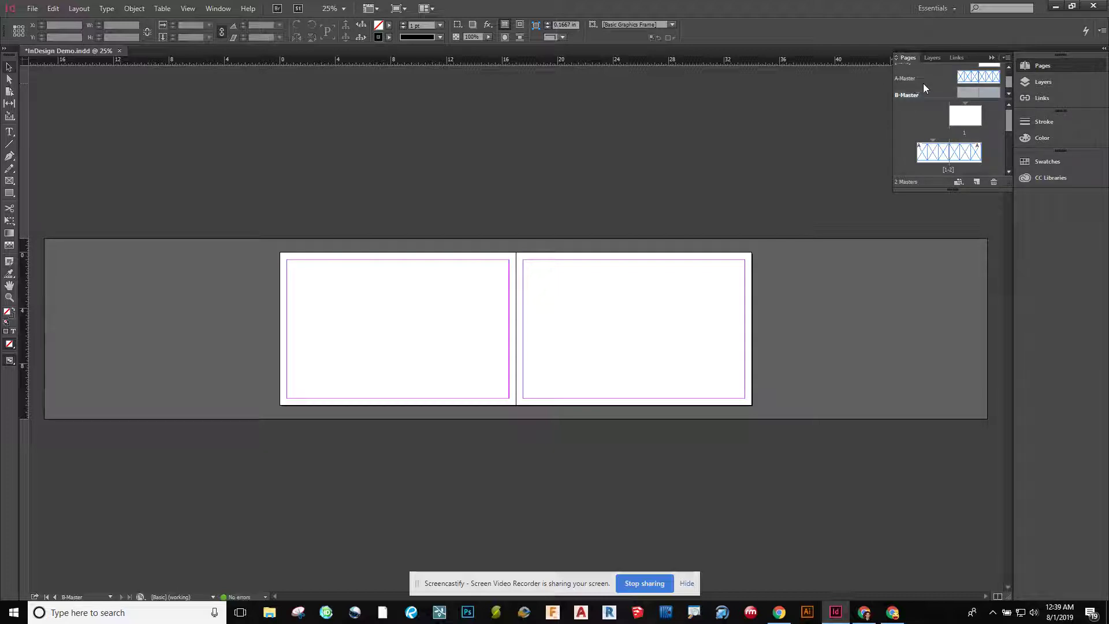
double_click(971, 81)
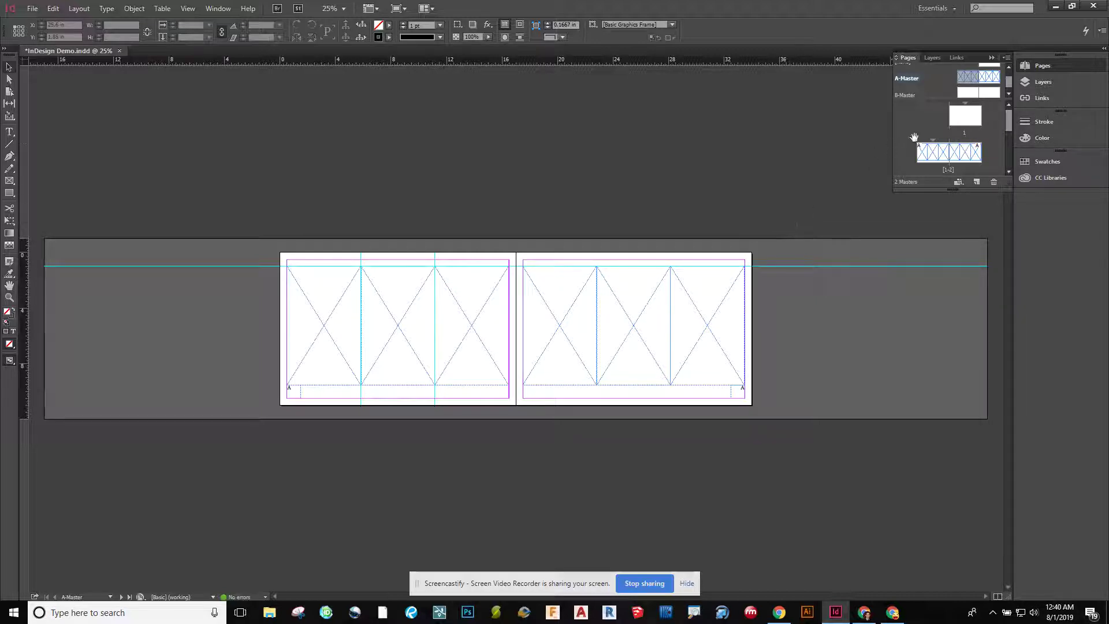
scroll(976, 90, "up", 1)
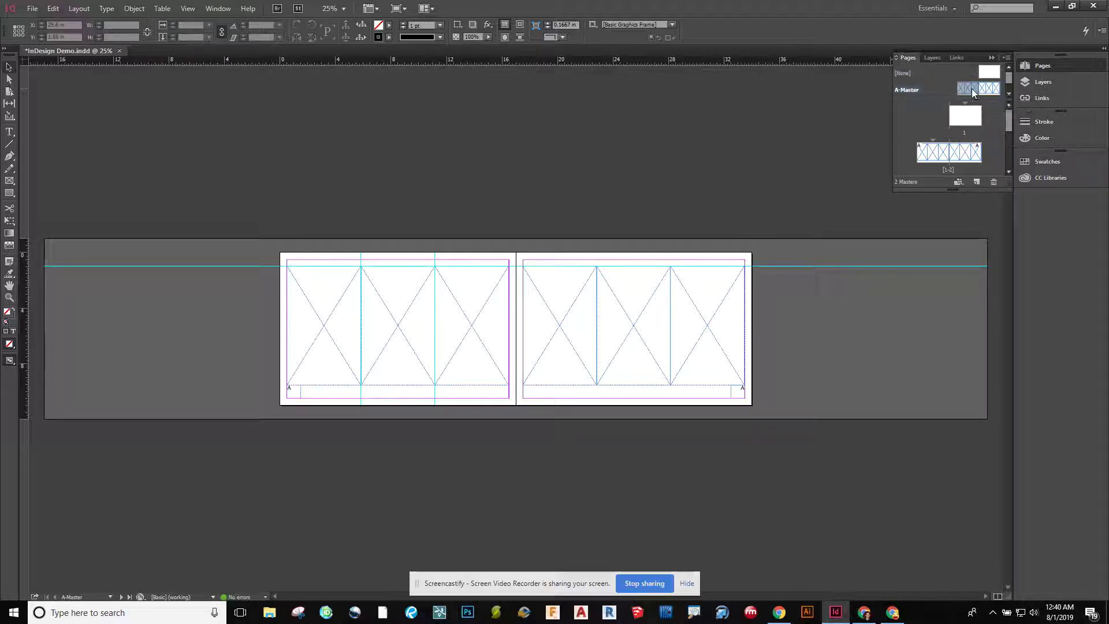
Dismiss the already-formatted warning and select both A-Master pages in the Pages panel.
key("ctrl+equal")
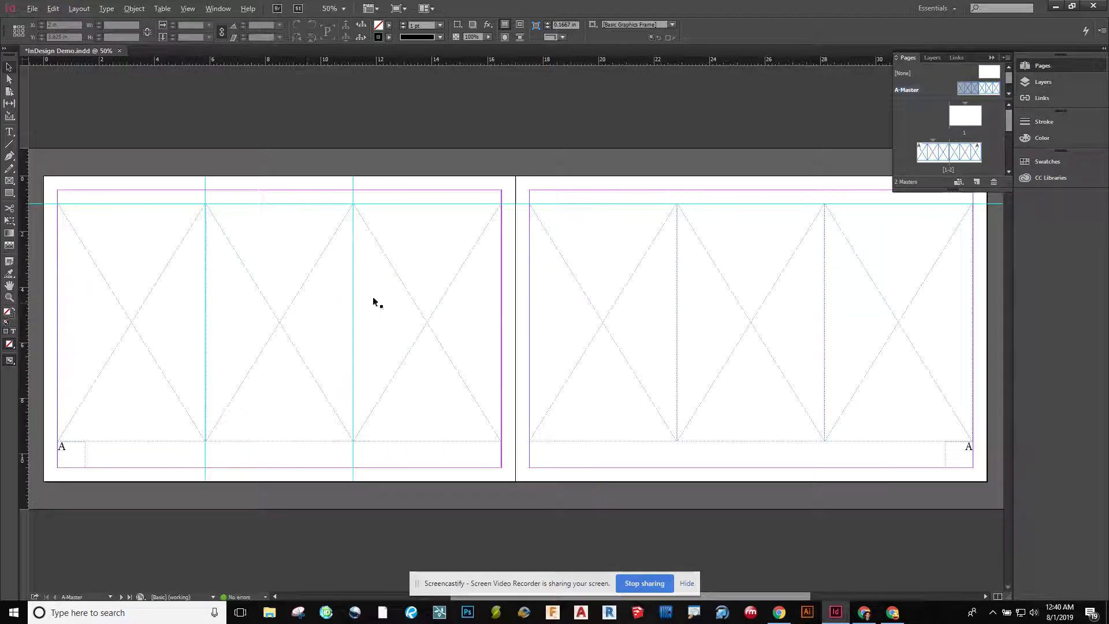
left_click_drag(987, 88, 993, 92)
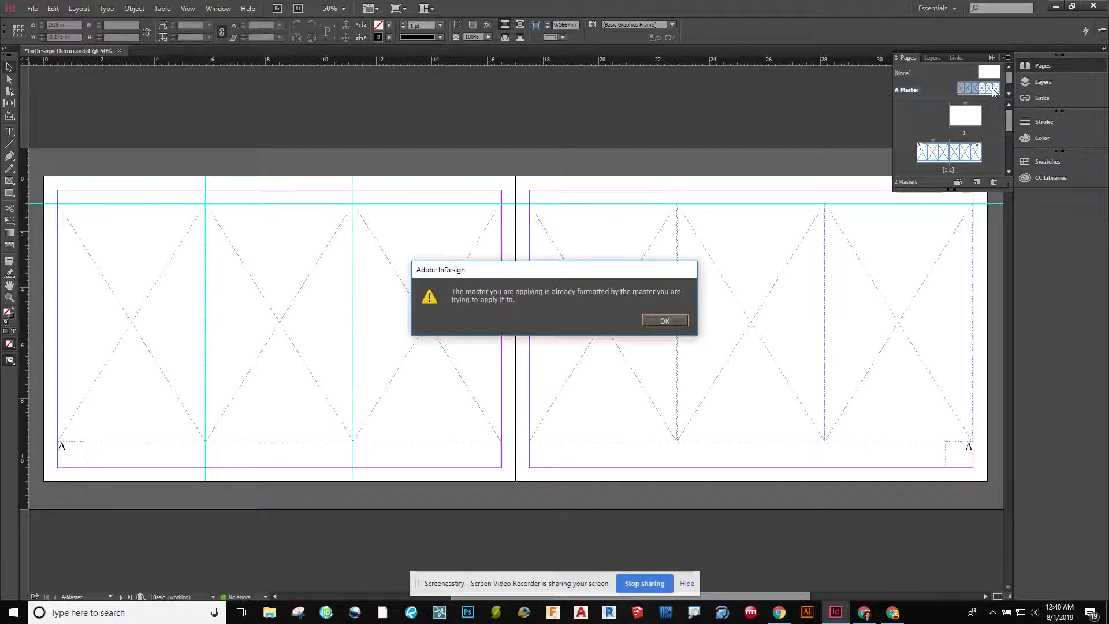
left_click(664, 321)
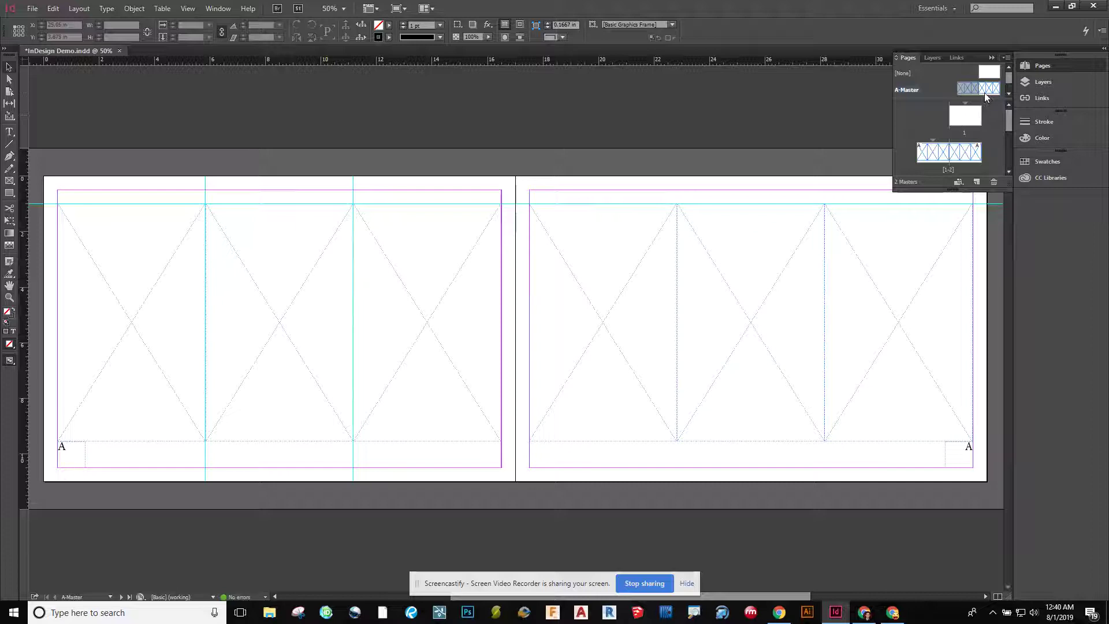
left_click(986, 89)
left_click(970, 91)
Draw a header text frame at the master left page's top-left margin and set Century Gothic Regular.
left_click(9, 132)
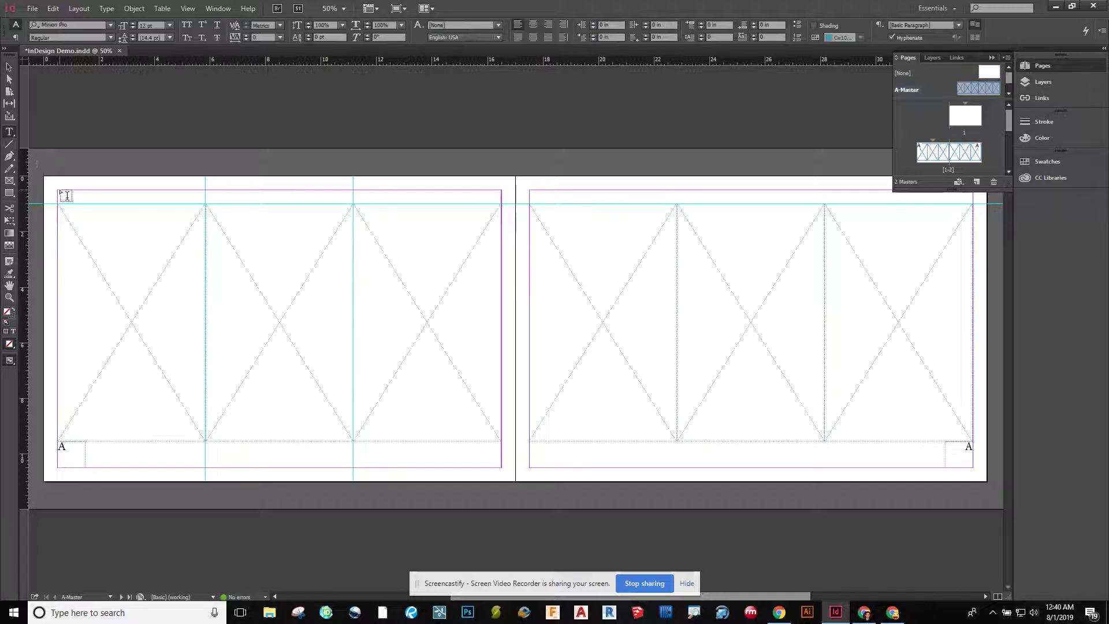
left_click_drag(63, 194, 214, 211)
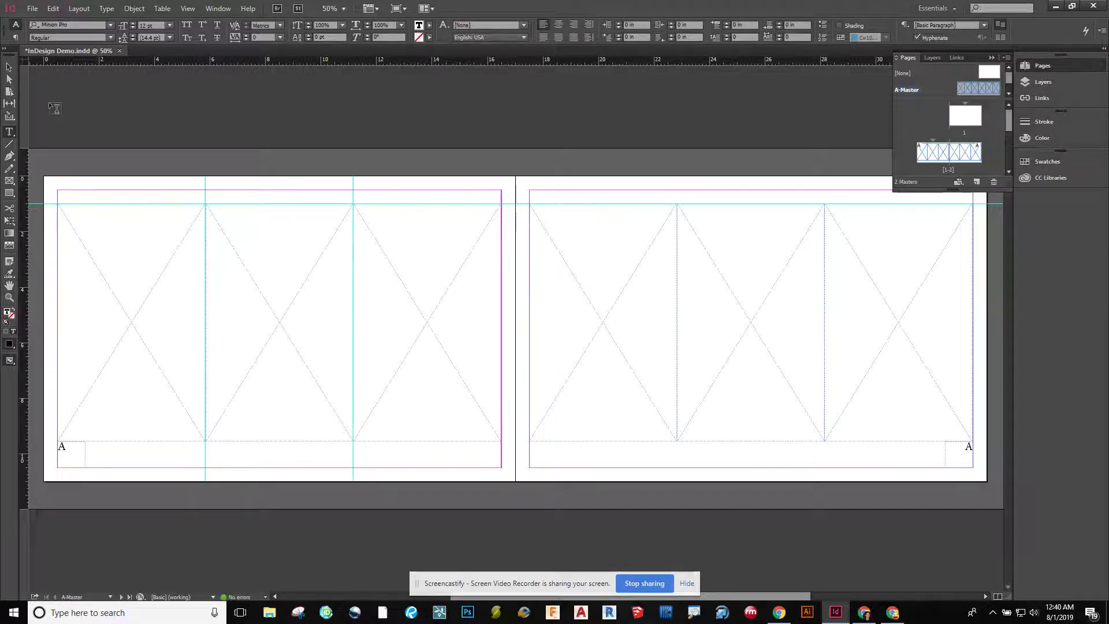
left_click(115, 26)
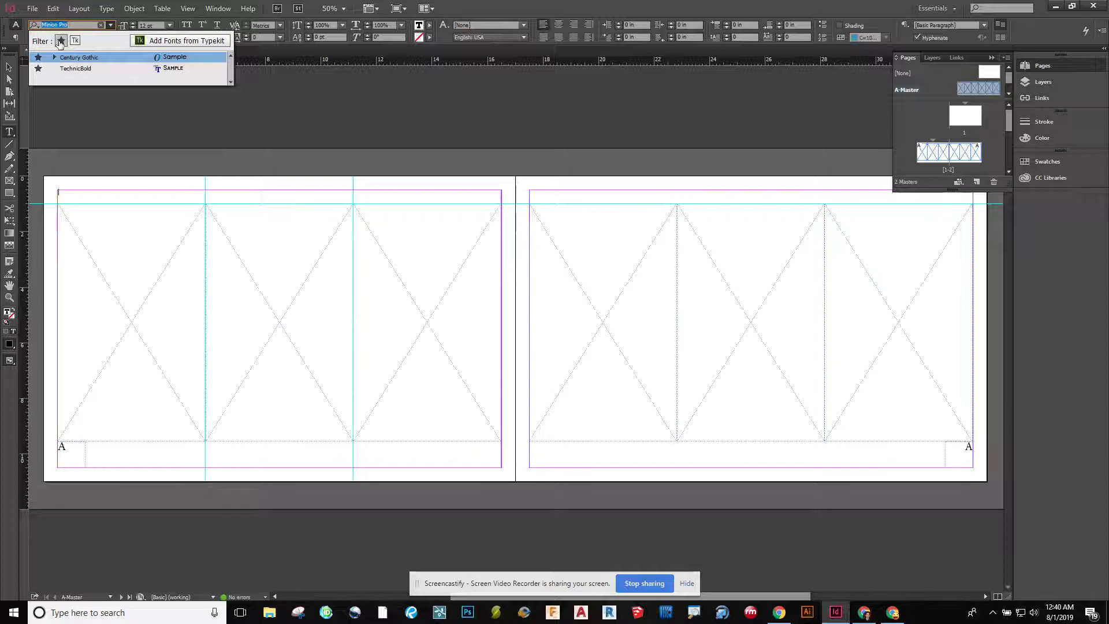
left_click(60, 41)
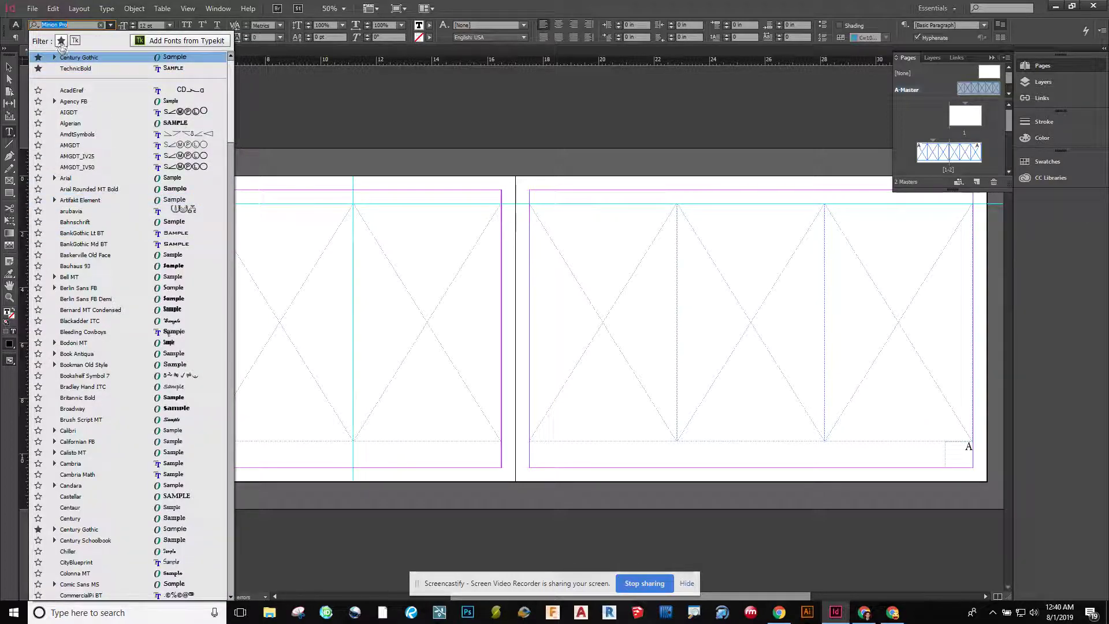
left_click(60, 41)
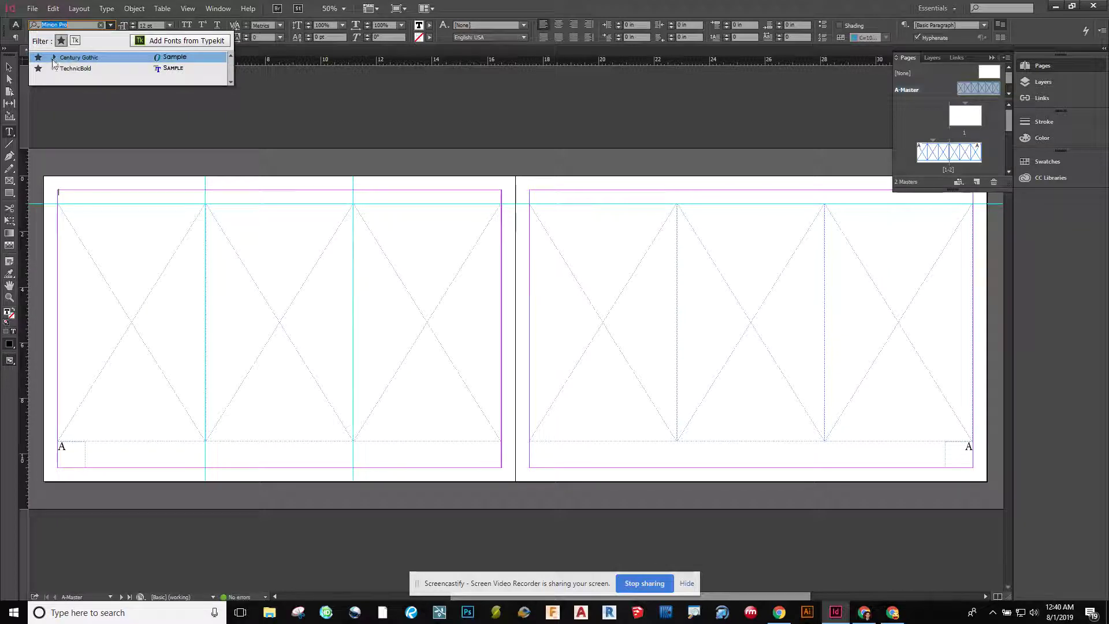
left_click(54, 58)
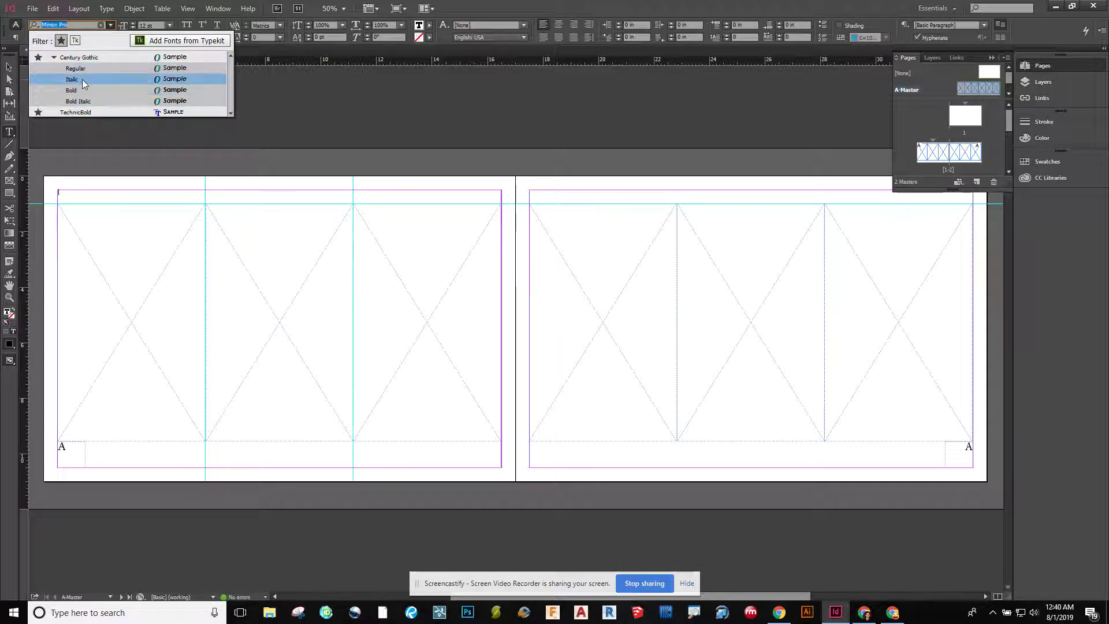
left_click(75, 68)
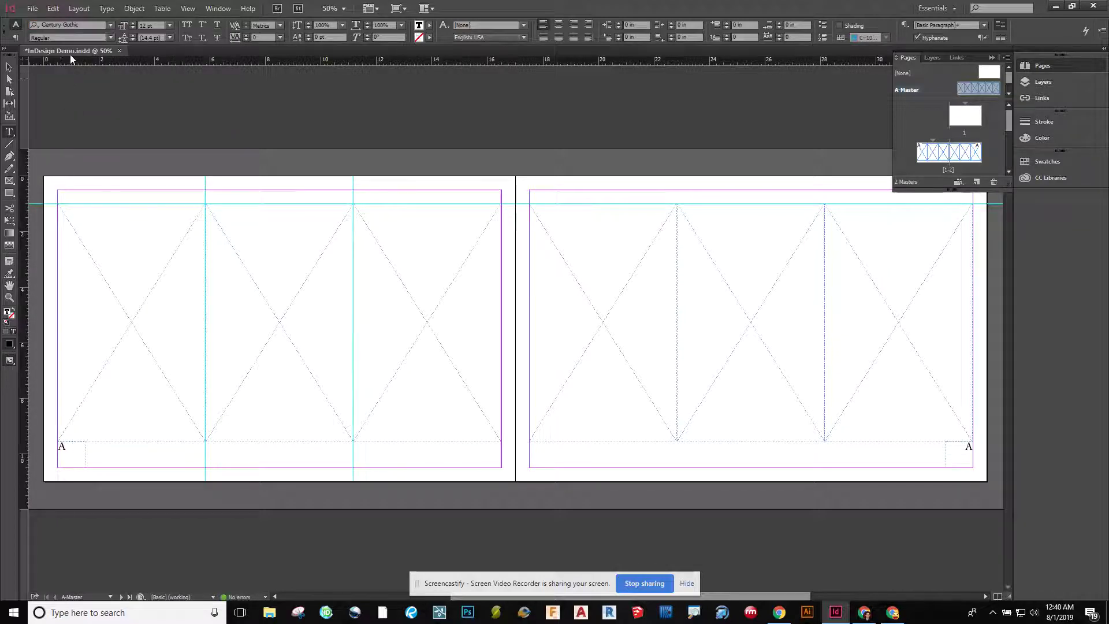
Set the font size to 18 pt and type the 'Project 1' header.
left_click(170, 26)
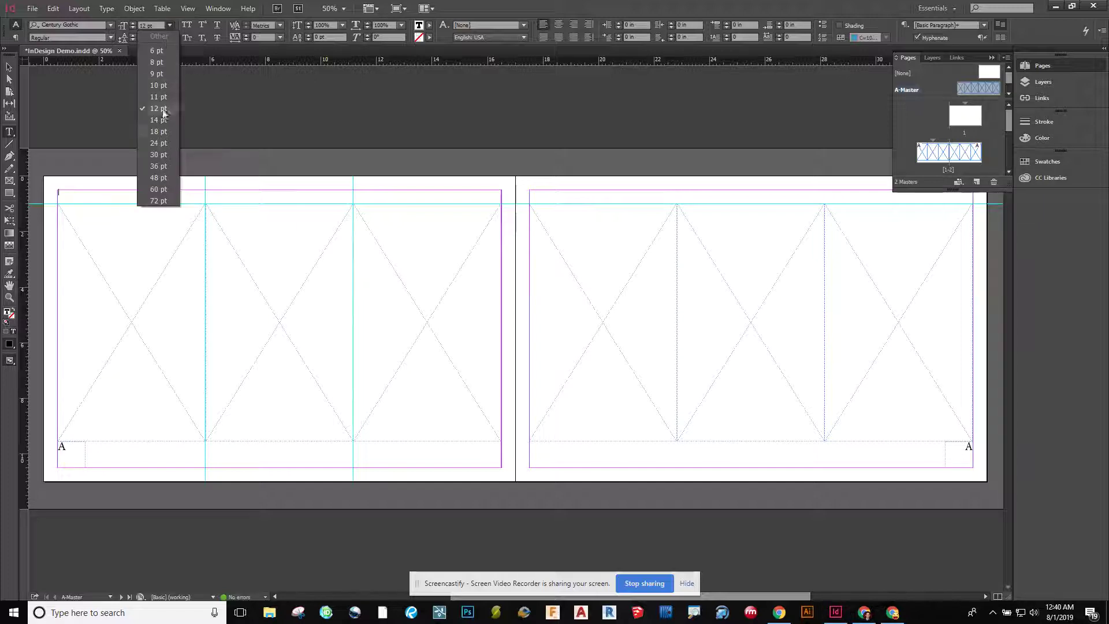
left_click(159, 166)
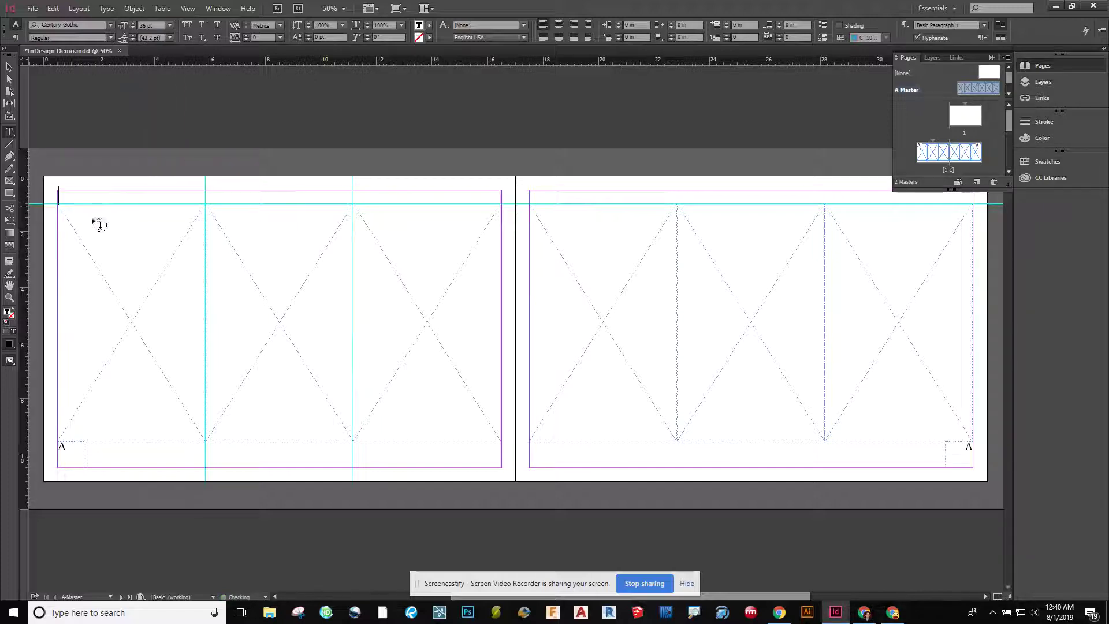
left_click(169, 26)
left_click(162, 128)
type("Fr")
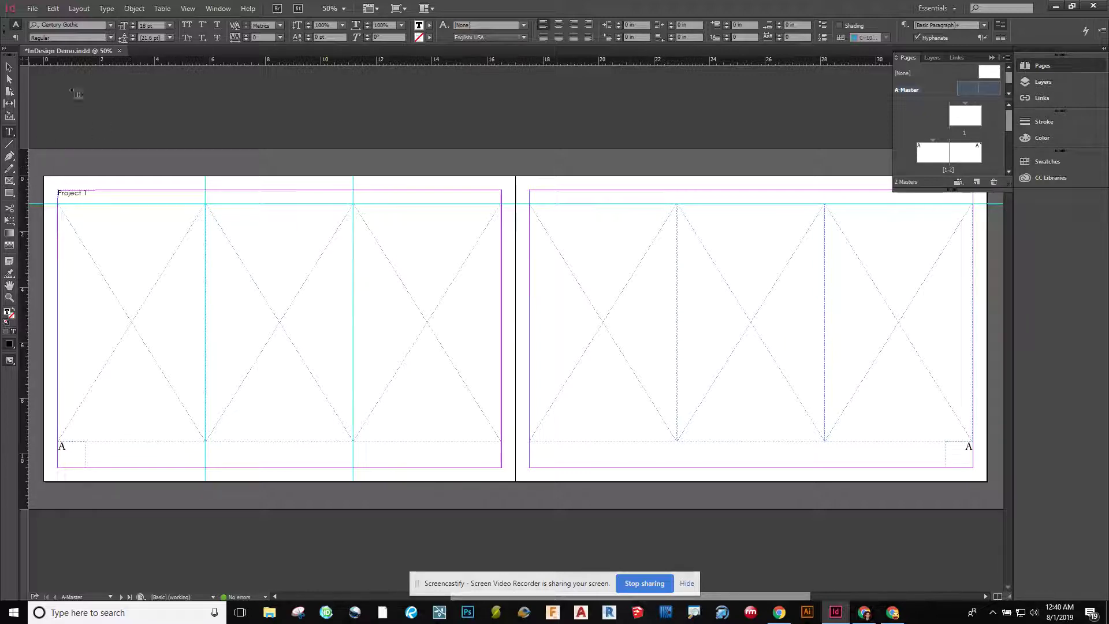
Add a slash so the master header reads 'Project 1/'.
left_click(9, 67)
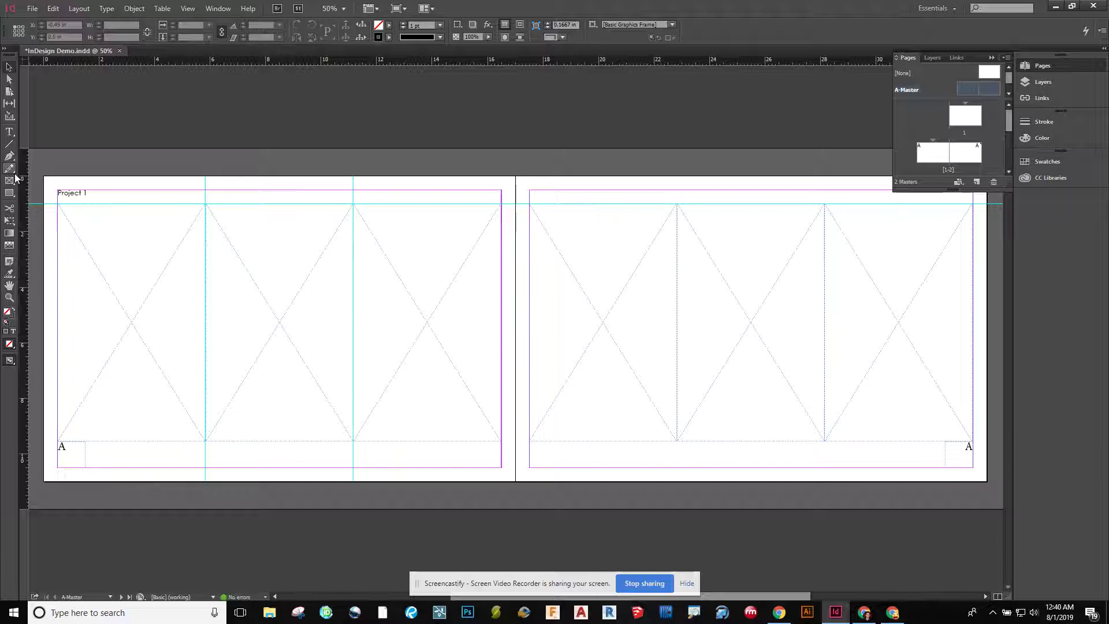
left_click(9, 132)
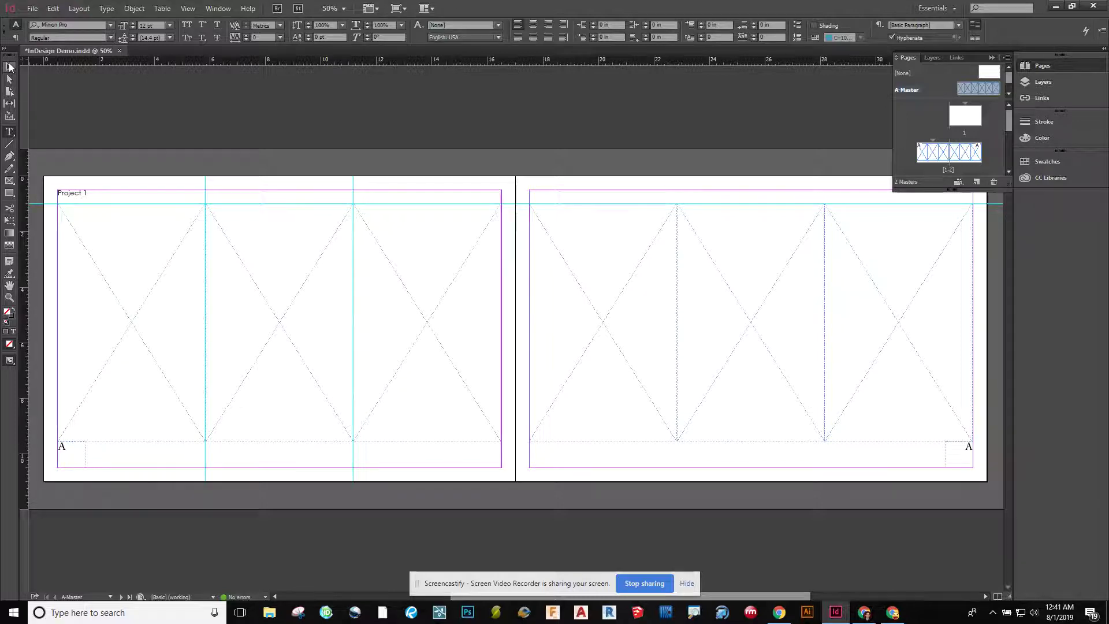
left_click(9, 67)
double_click(92, 195)
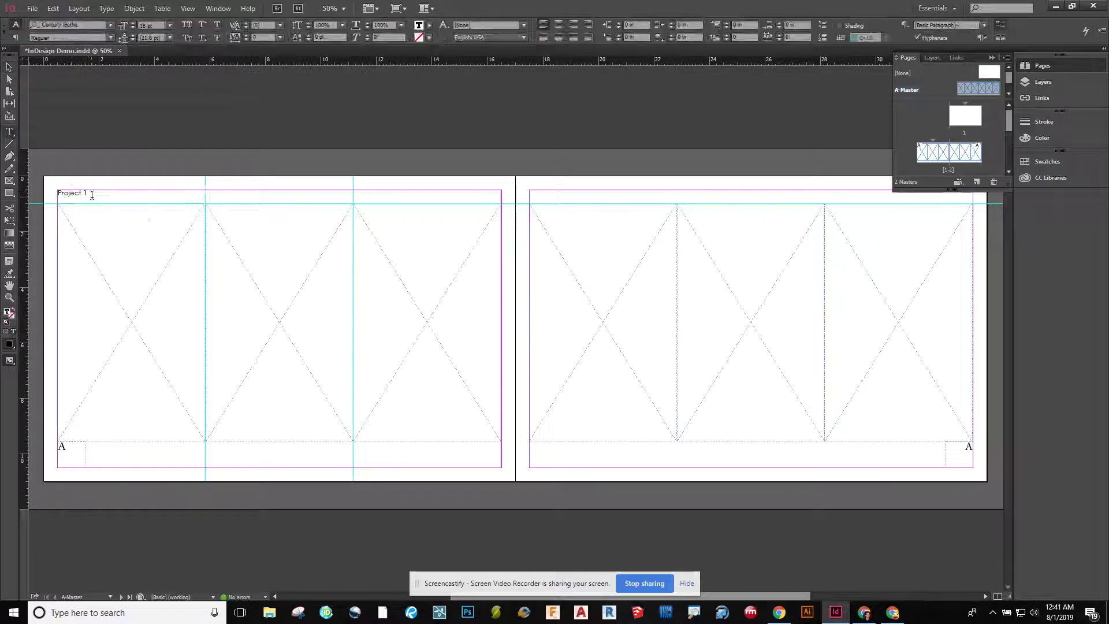
type("/")
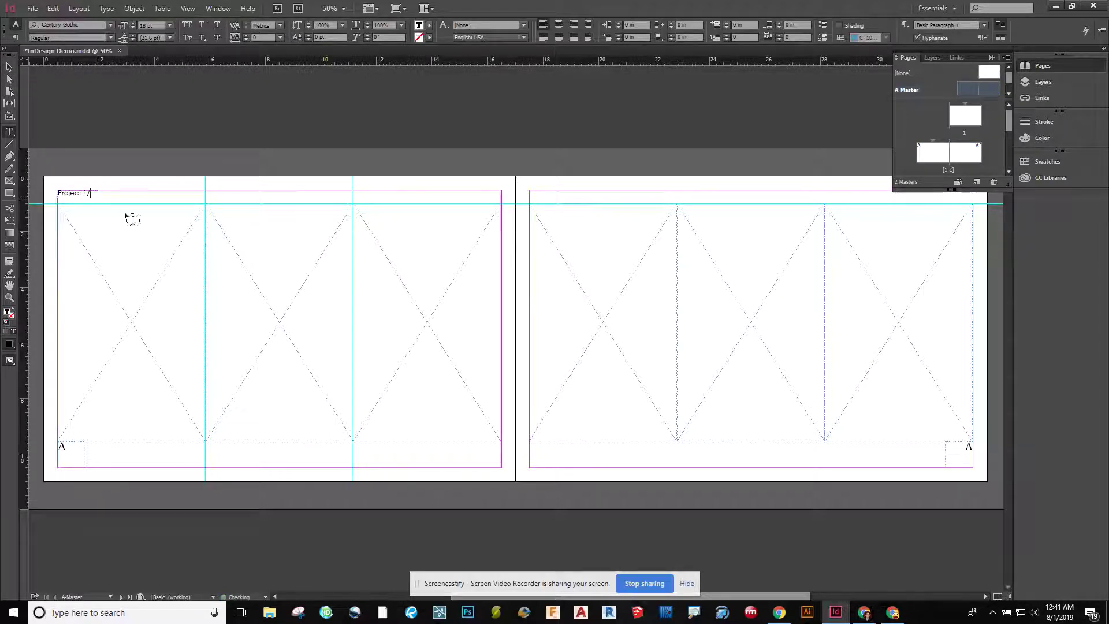
Narrow the header frame to about 1.375 in so it hugs 'Project 1/'.
left_click(7, 67)
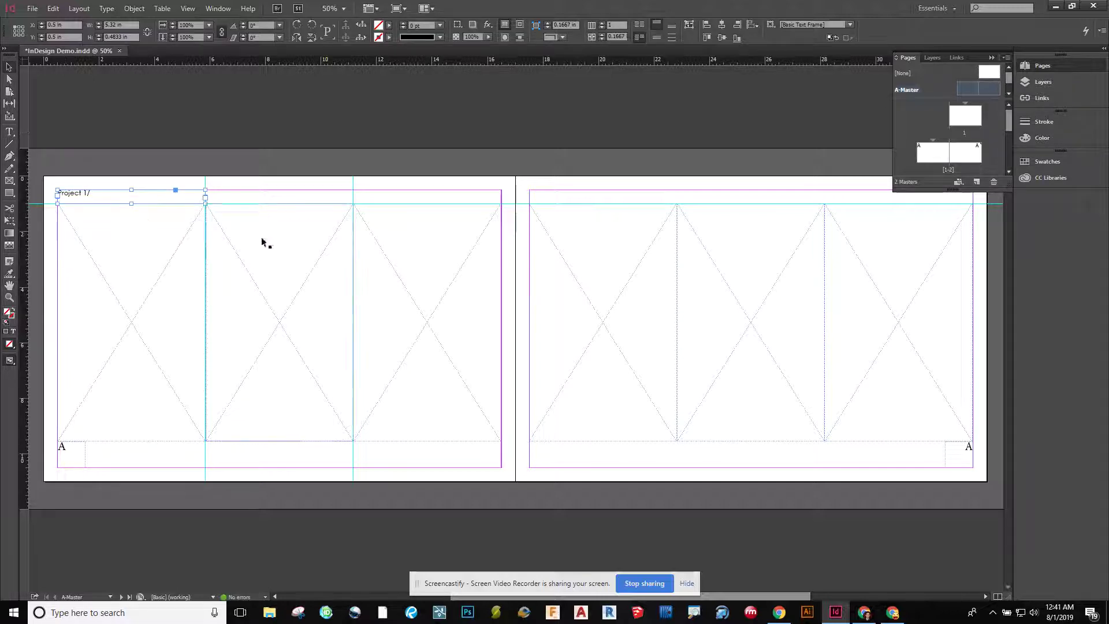
left_click_drag(205, 197, 96, 197)
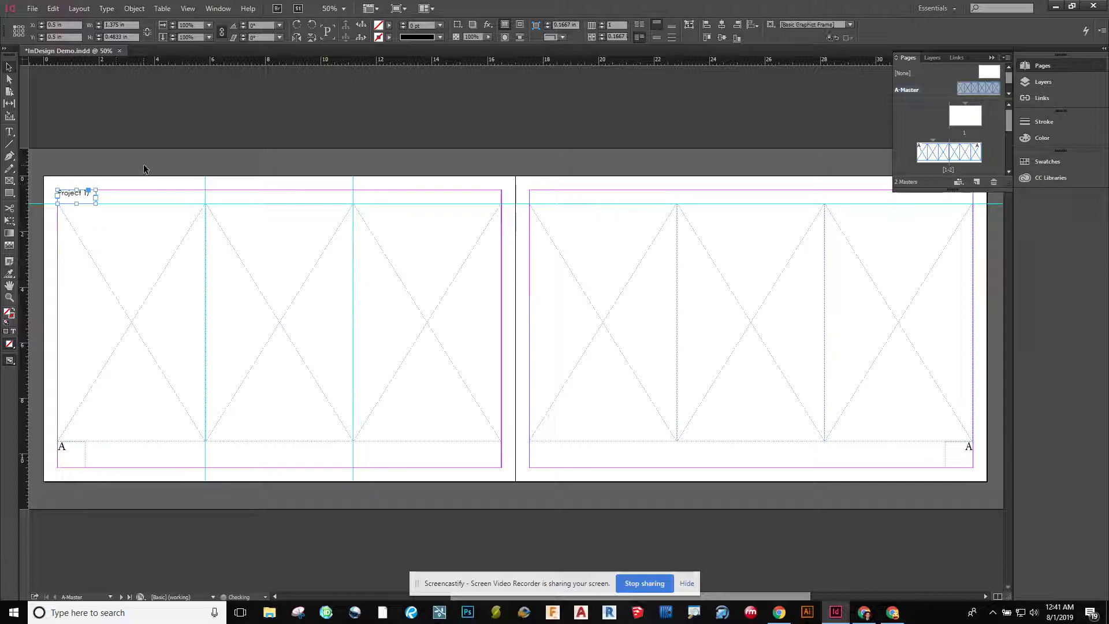
left_click(141, 166)
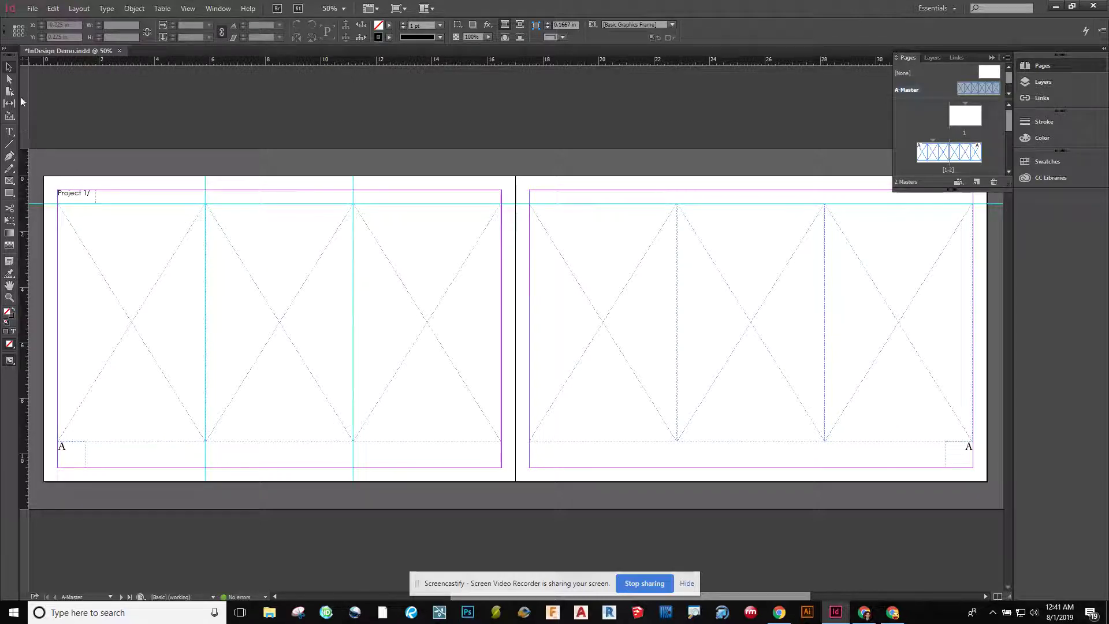
Draw a frame beside 'Project 1/' holding an 'X' in Century Gothic Bold 18 pt.
left_click(11, 133)
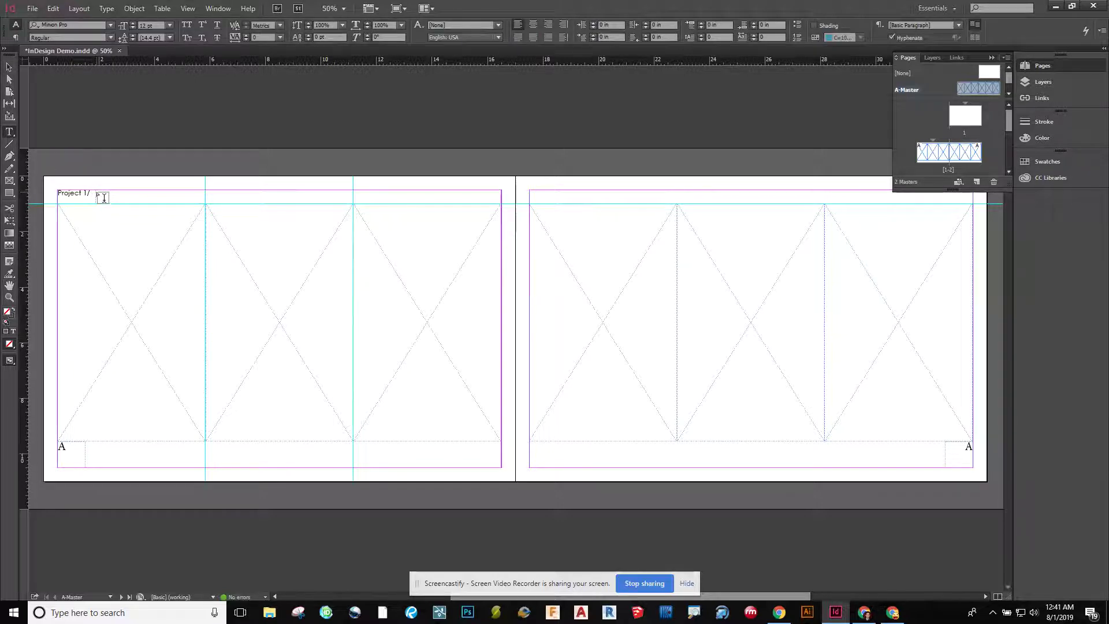
left_click_drag(97, 190, 208, 205)
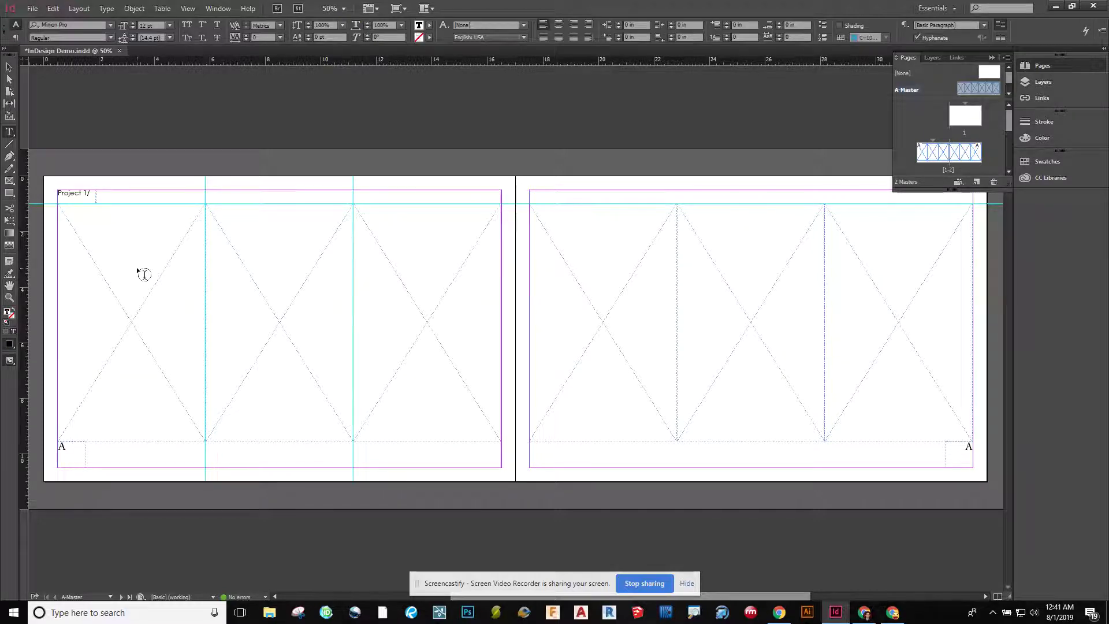
left_click(110, 25)
left_click(53, 58)
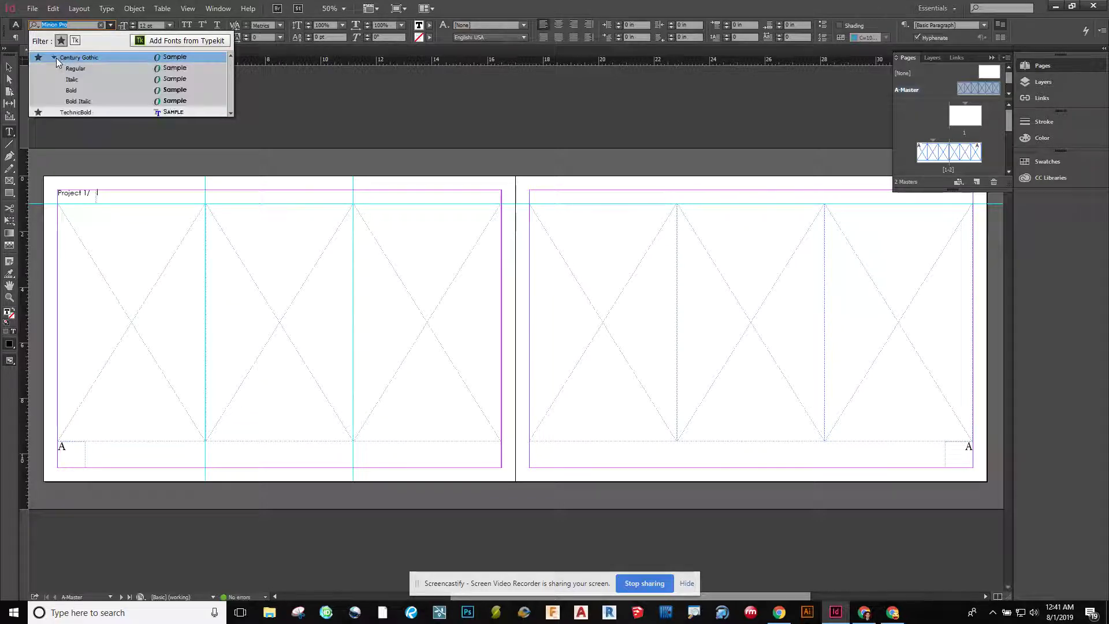
left_click(72, 90)
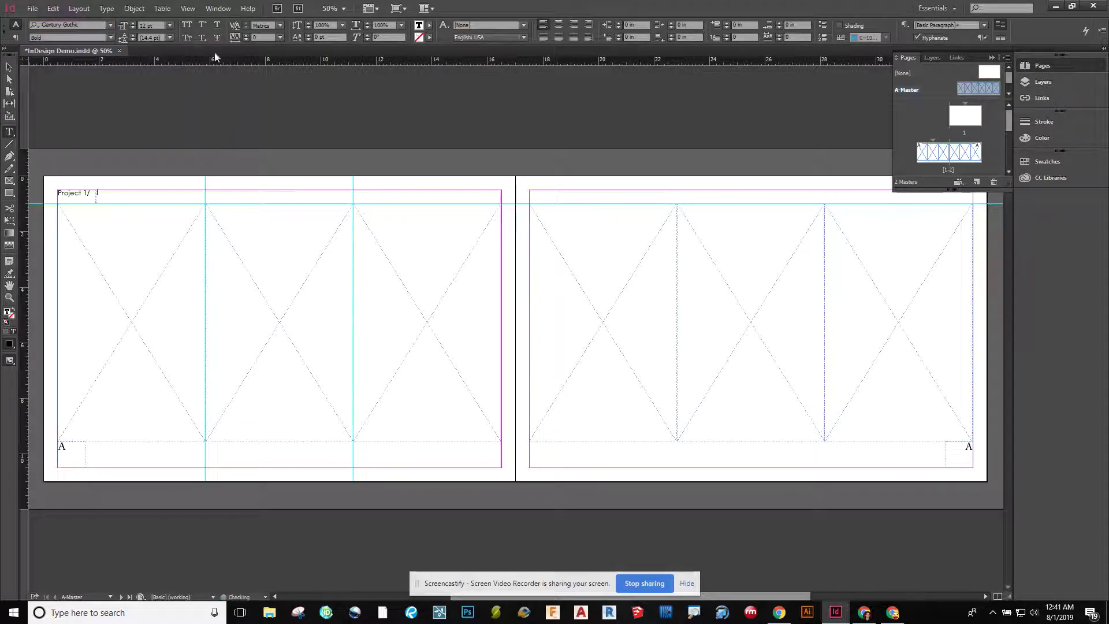
left_click(146, 27)
left_click(170, 27)
left_click(172, 132)
type("X")
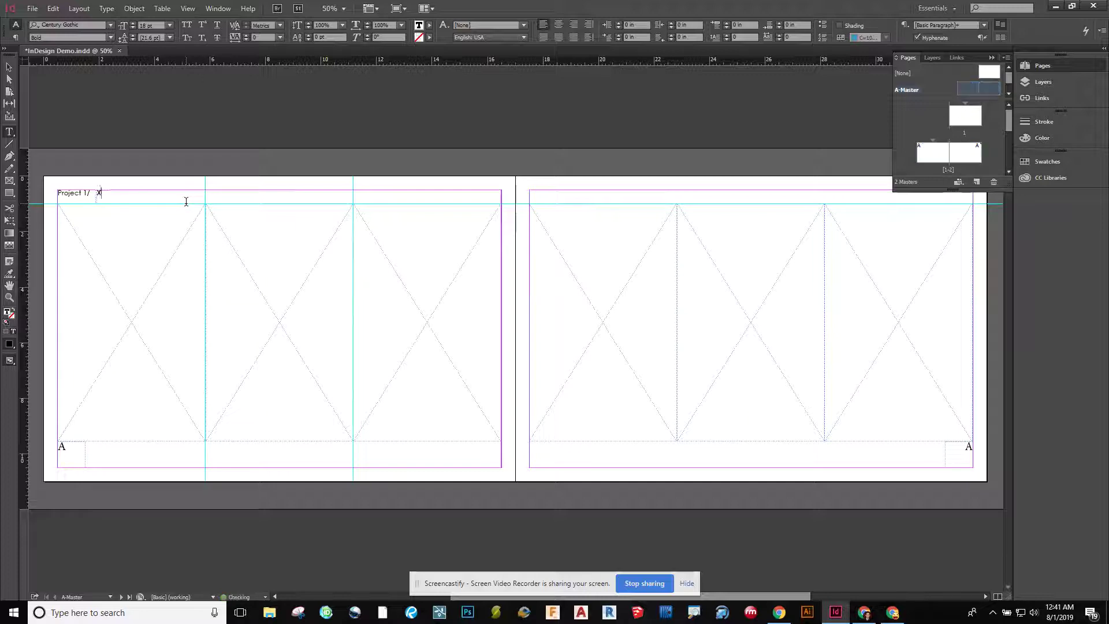
key("Escape")
left_click(195, 151)
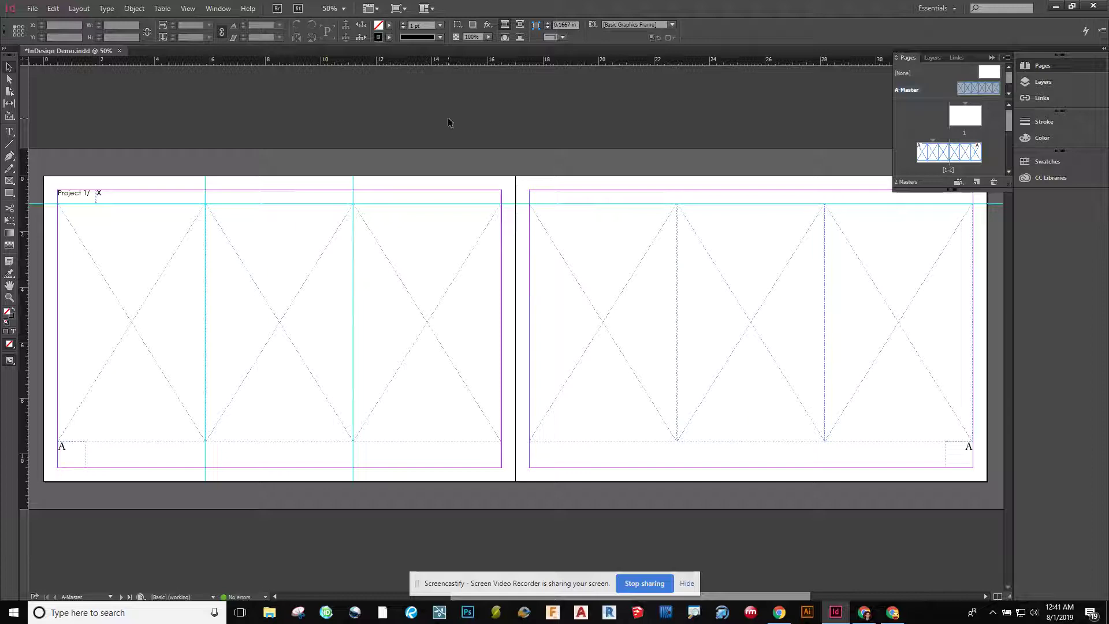
Alt-drag the 'Project 1/ X' header frames onto the right master page's top margin.
left_click(109, 194)
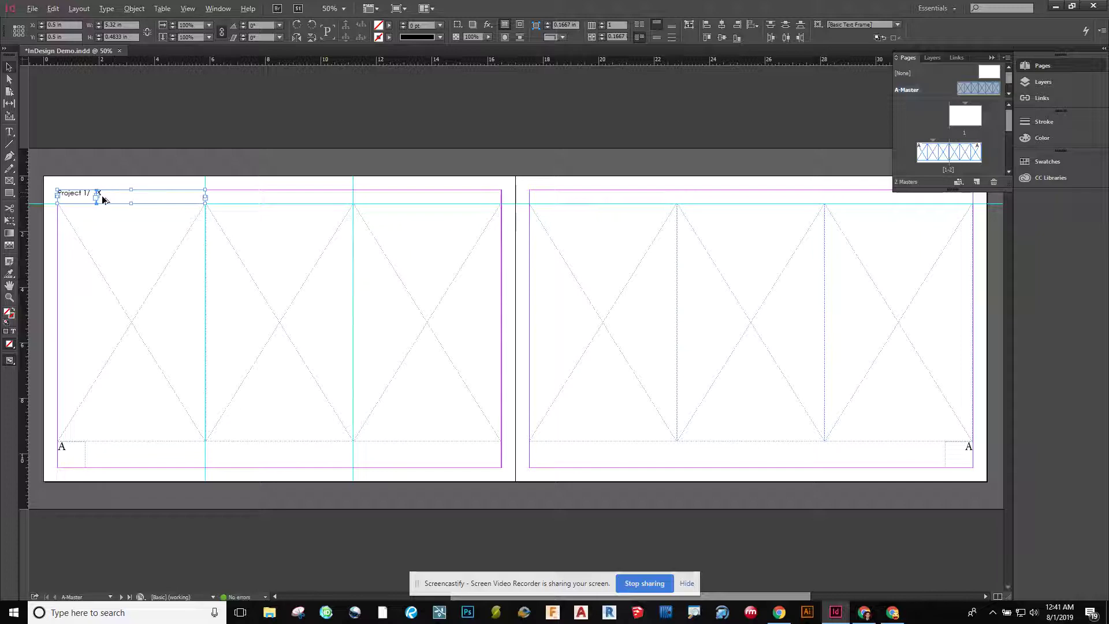
left_click_drag(102, 199, 827, 206)
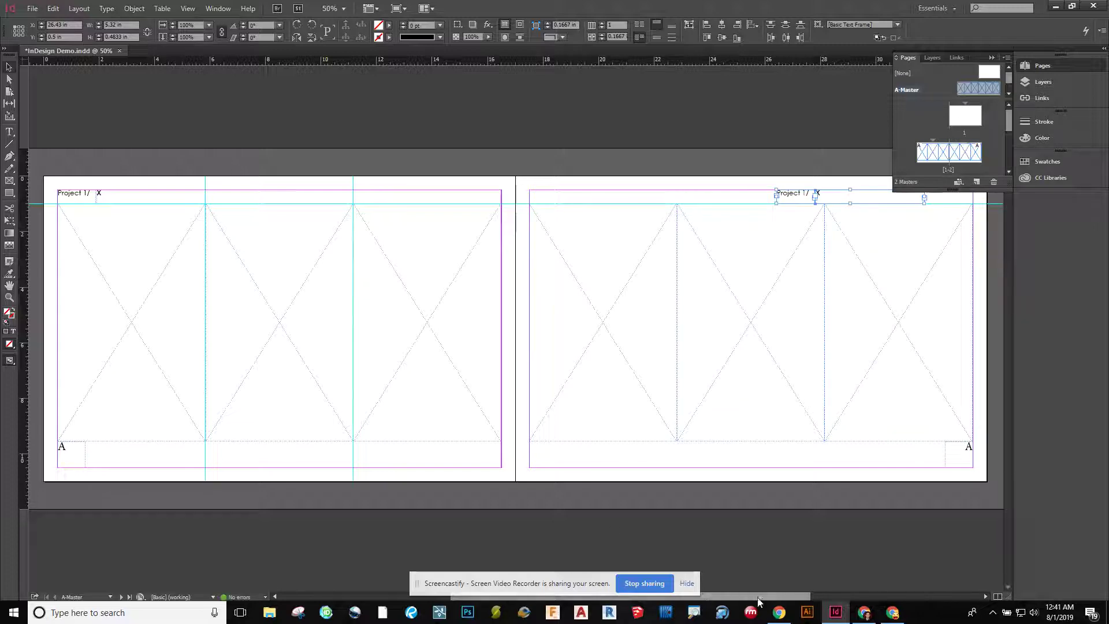
left_click_drag(758, 601, 820, 601)
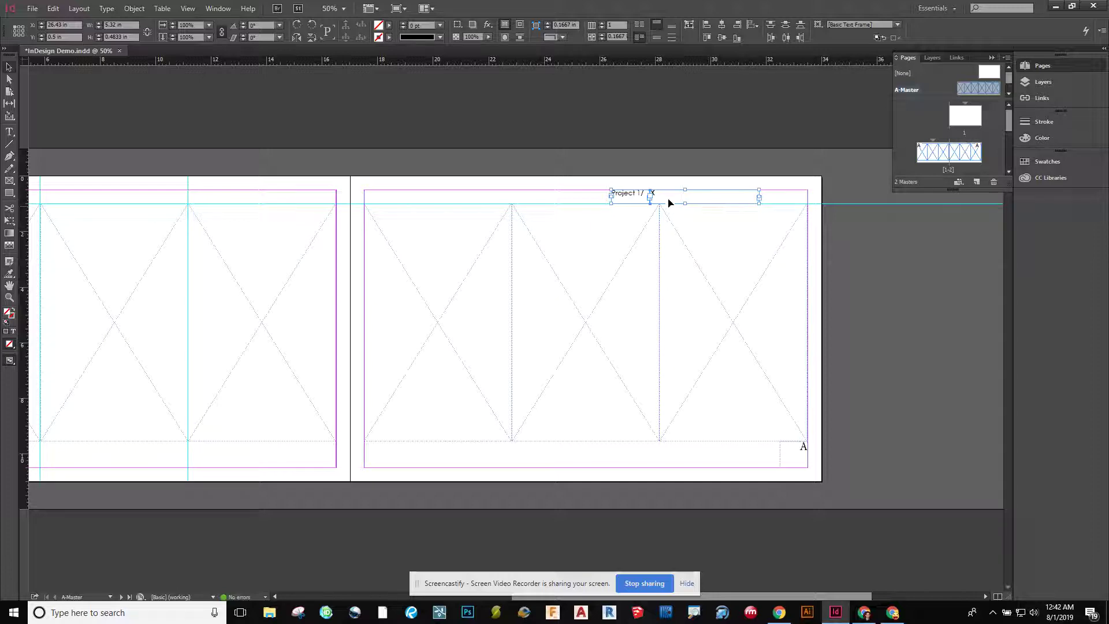
Move the 'Project 1/' frame to the top-right corner, retype it as '/Project 1', right-aligned.
left_click(638, 196)
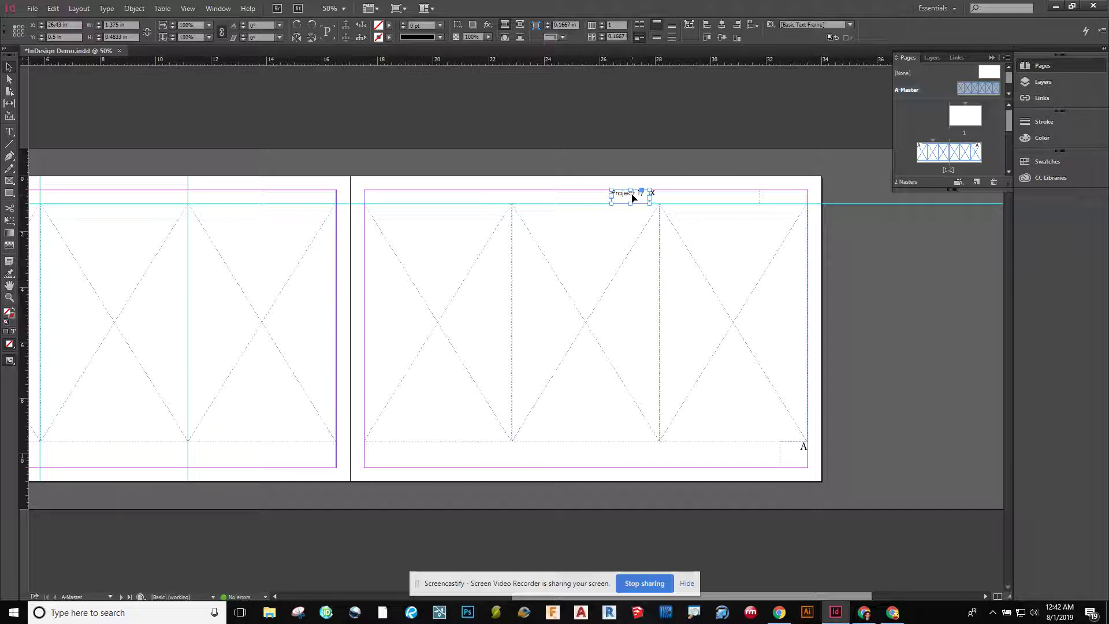
left_click_drag(632, 198, 791, 199)
double_click(800, 193)
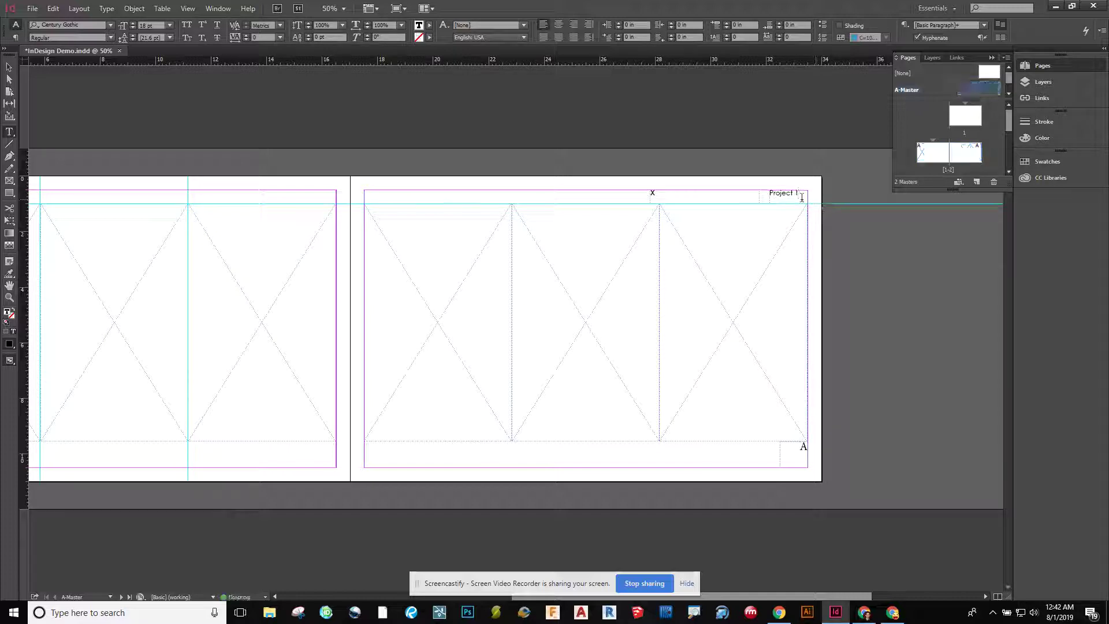
key("BackSpace")
key("Home")
type("/")
left_click(573, 24)
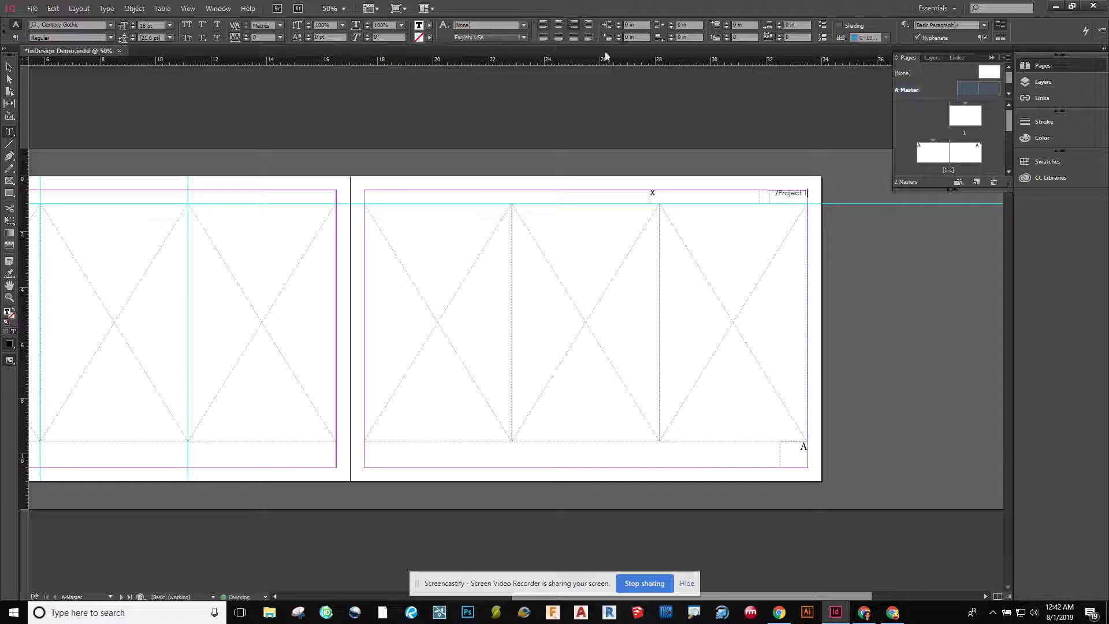
Place the X frame beside '/Project 1' and right-align its text.
left_click(655, 193)
left_click(9, 67)
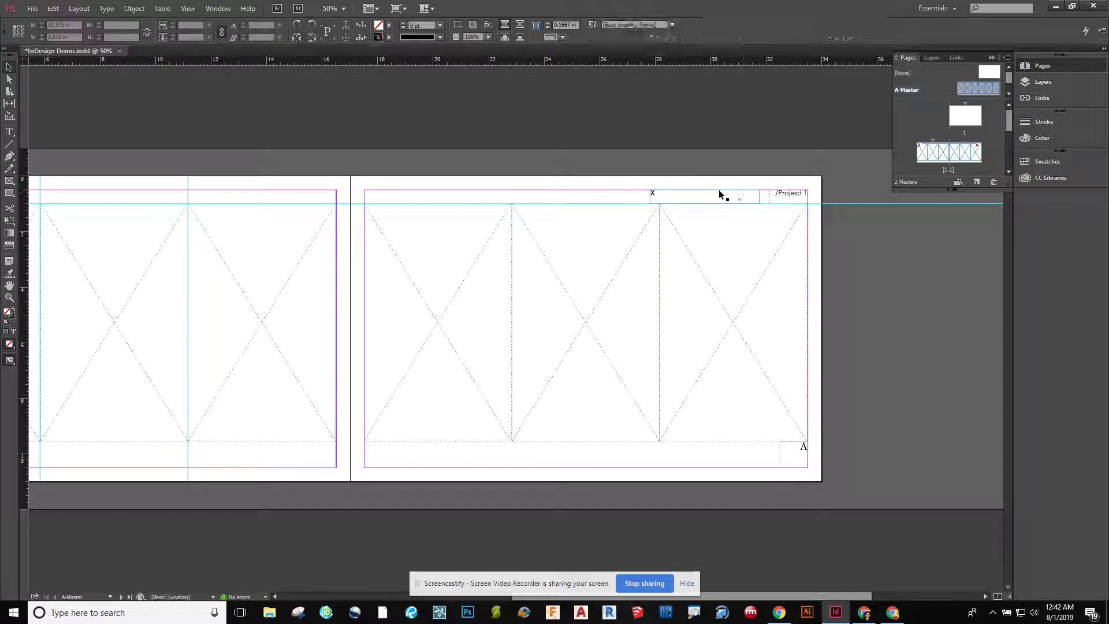
left_click_drag(736, 199, 744, 206)
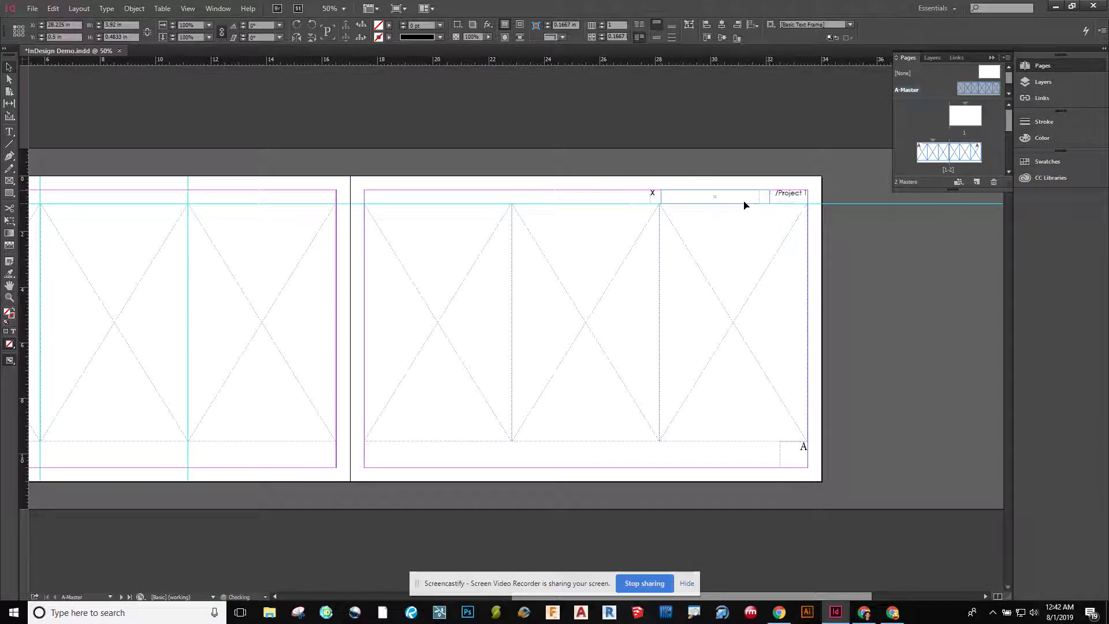
double_click(682, 193)
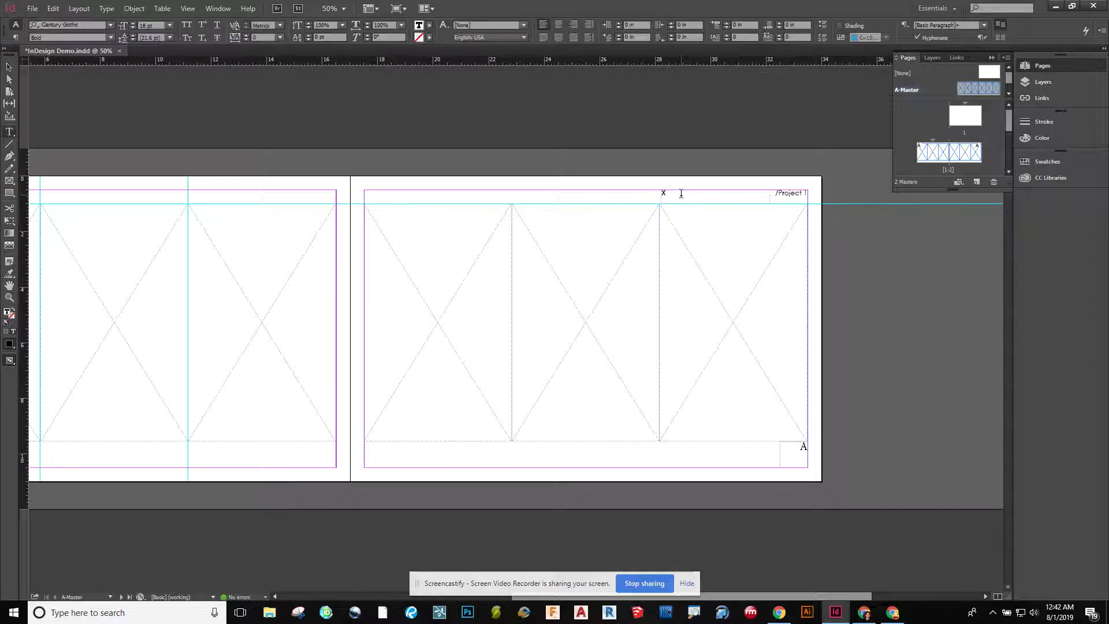
left_click(574, 25)
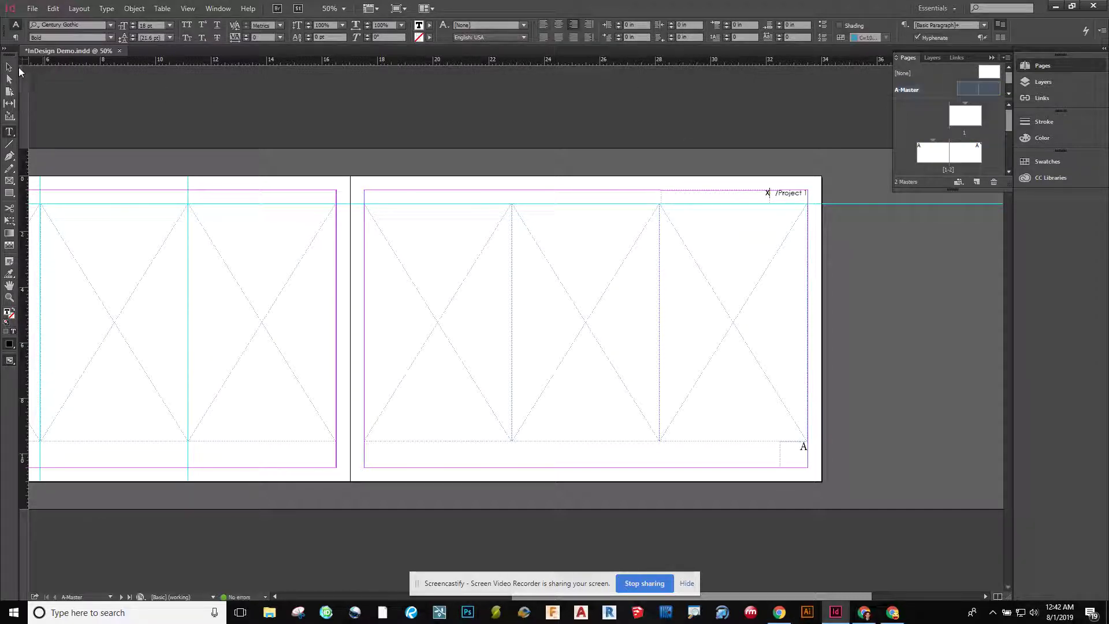
left_click(9, 67)
left_click(436, 162)
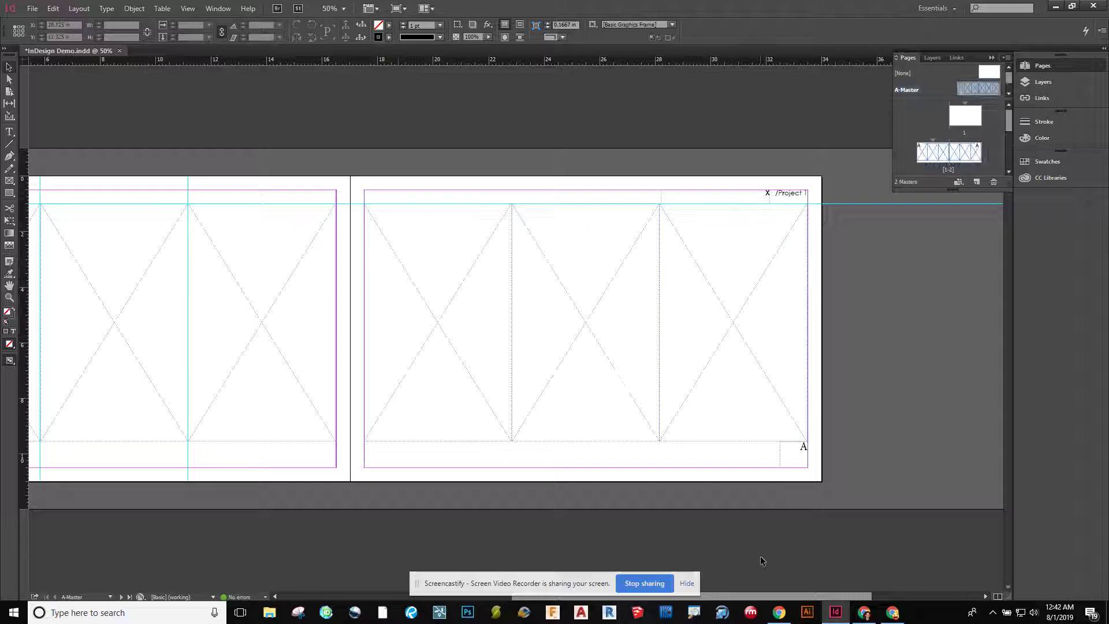
left_click_drag(792, 596, 742, 596)
Exit A-Master and bring up the document's first page spreads from the Pages panel.
scroll(604, 440, "down", 1)
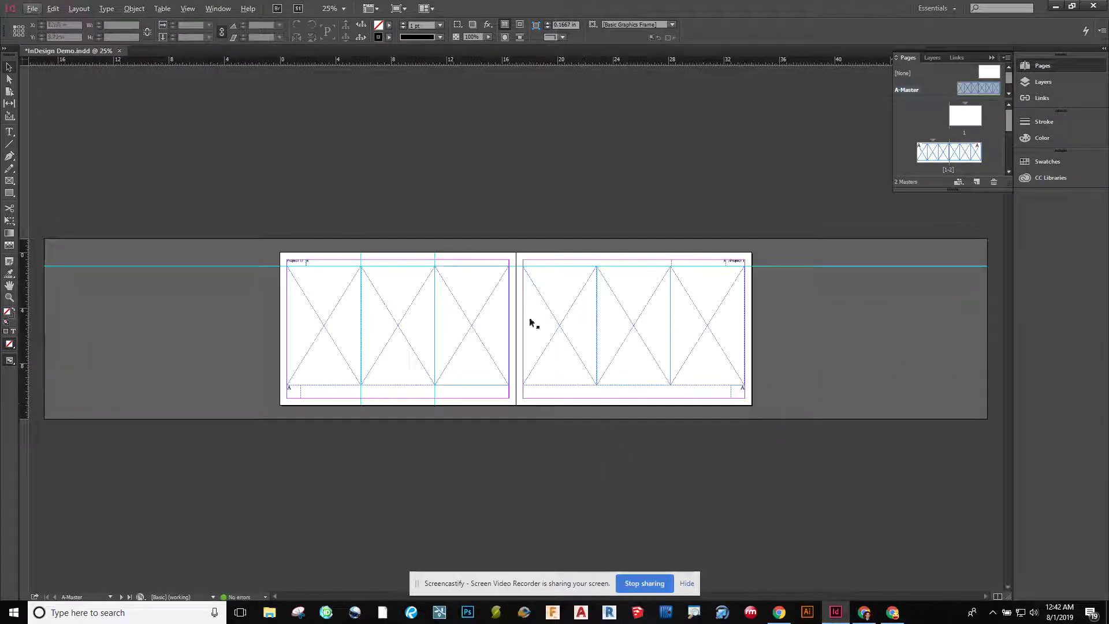
double_click(980, 121)
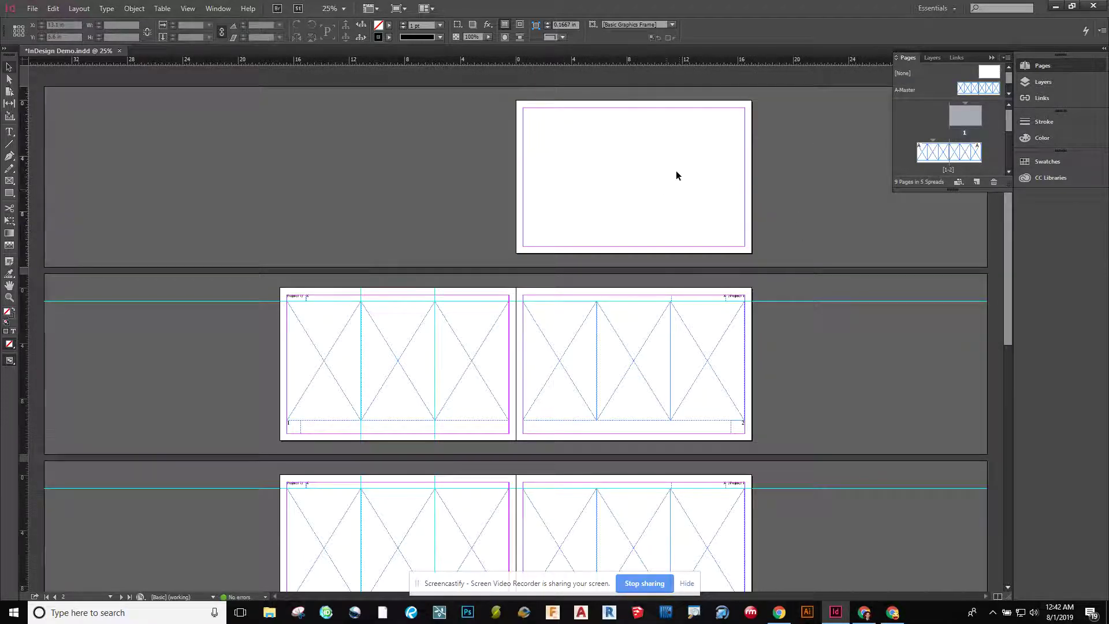
double_click(934, 154)
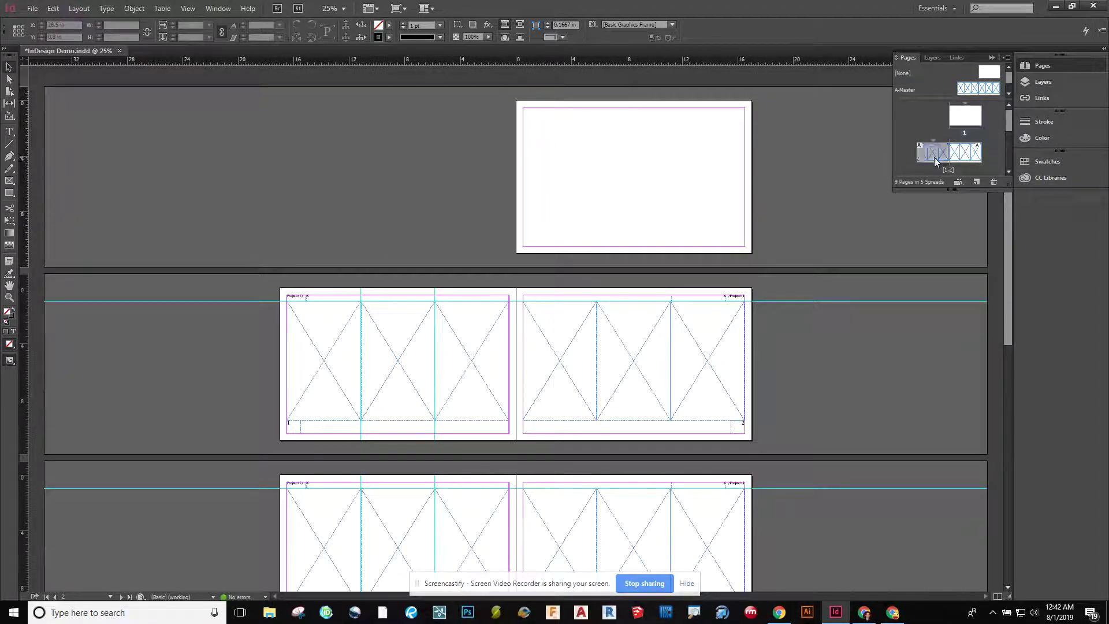
scroll(287, 335, "up", 2)
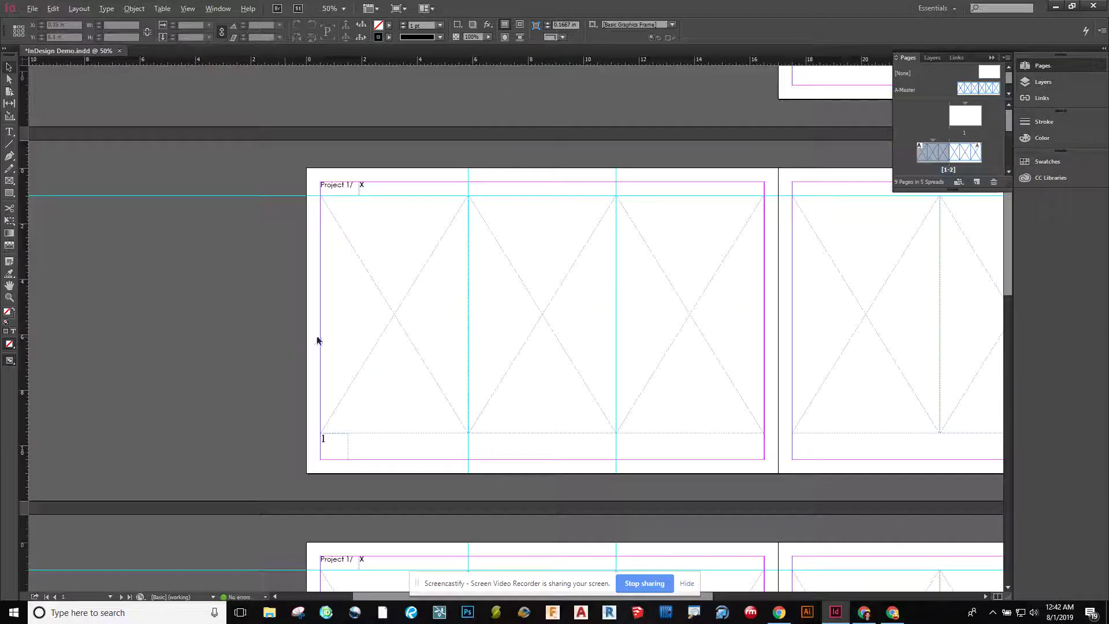
scroll(431, 333, "down", 1)
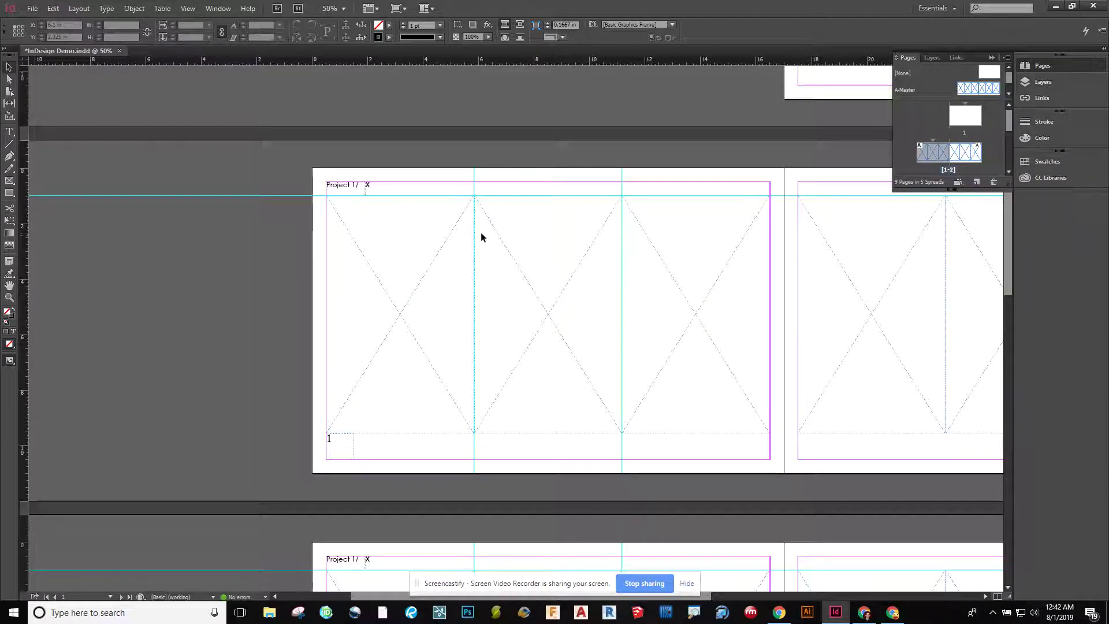
Replace the X in page 1's header with 'Site Analysis' and select that text to copy.
left_click(369, 185)
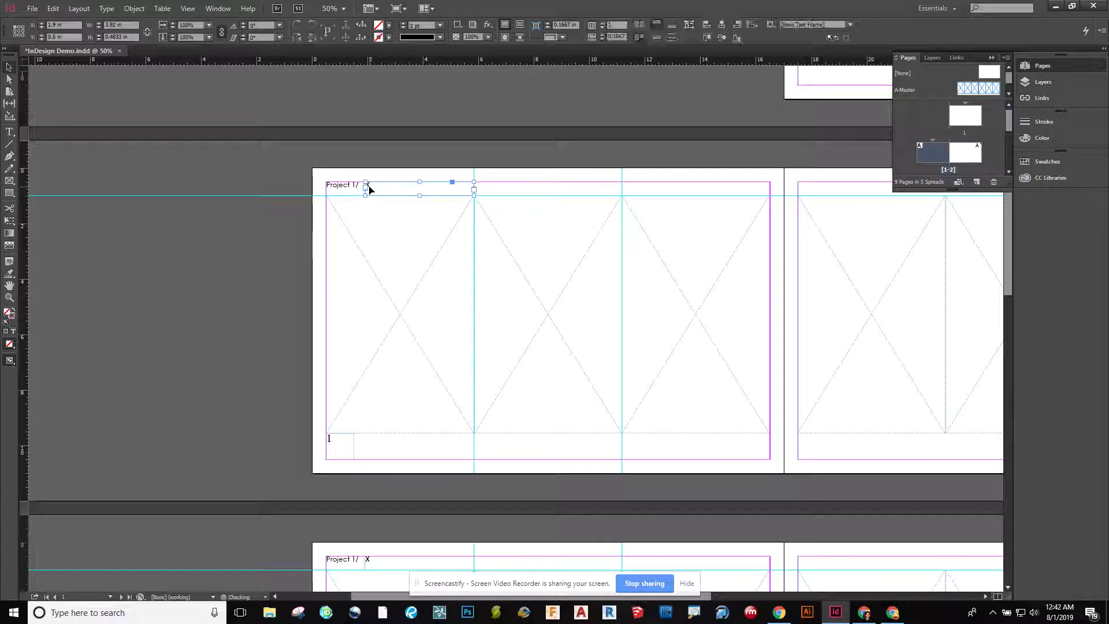
double_click(372, 184)
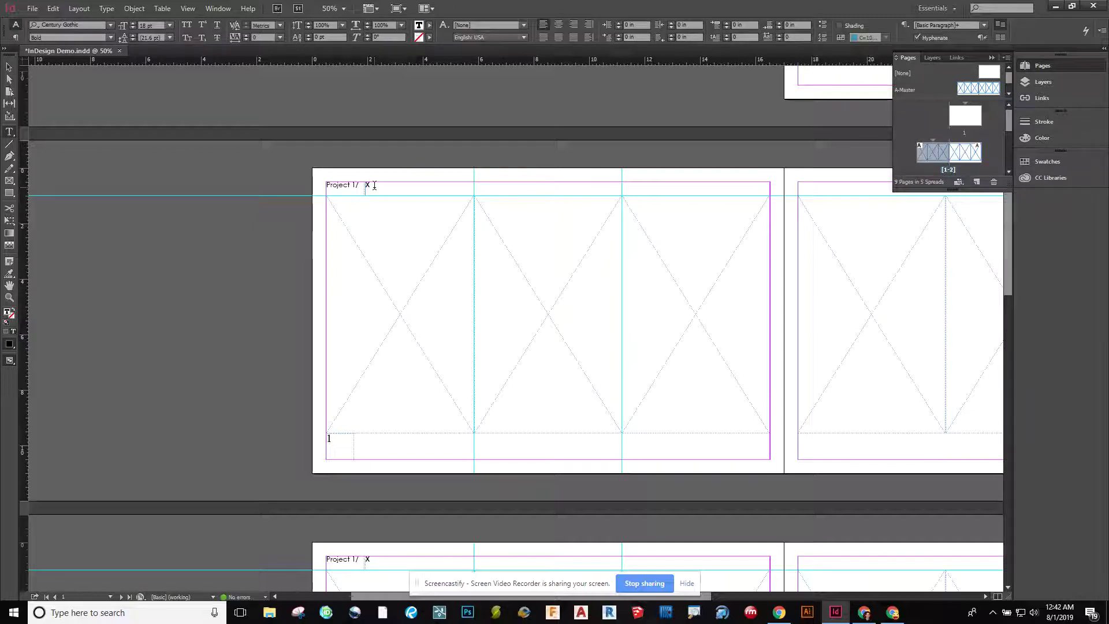
key("Delete")
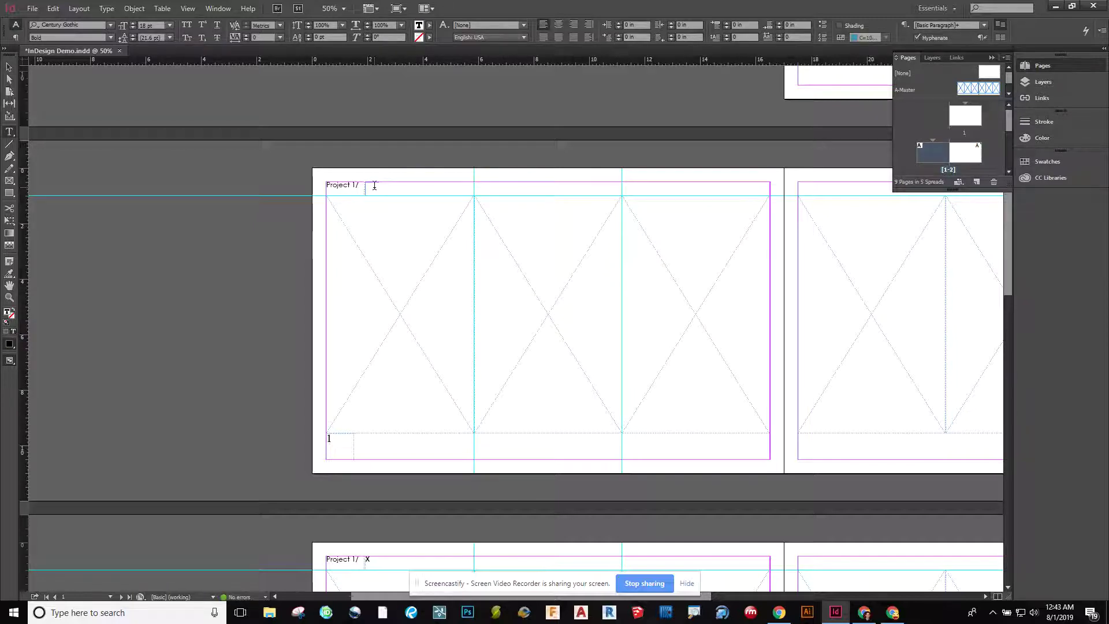
type("Site Analysis")
left_click(8, 67)
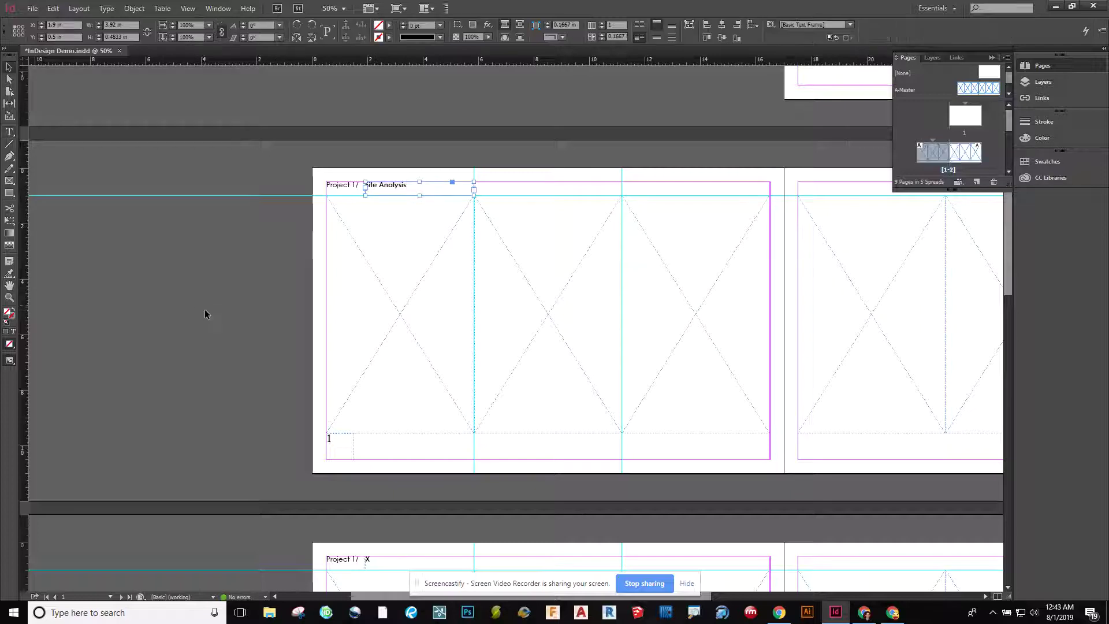
double_click(397, 189)
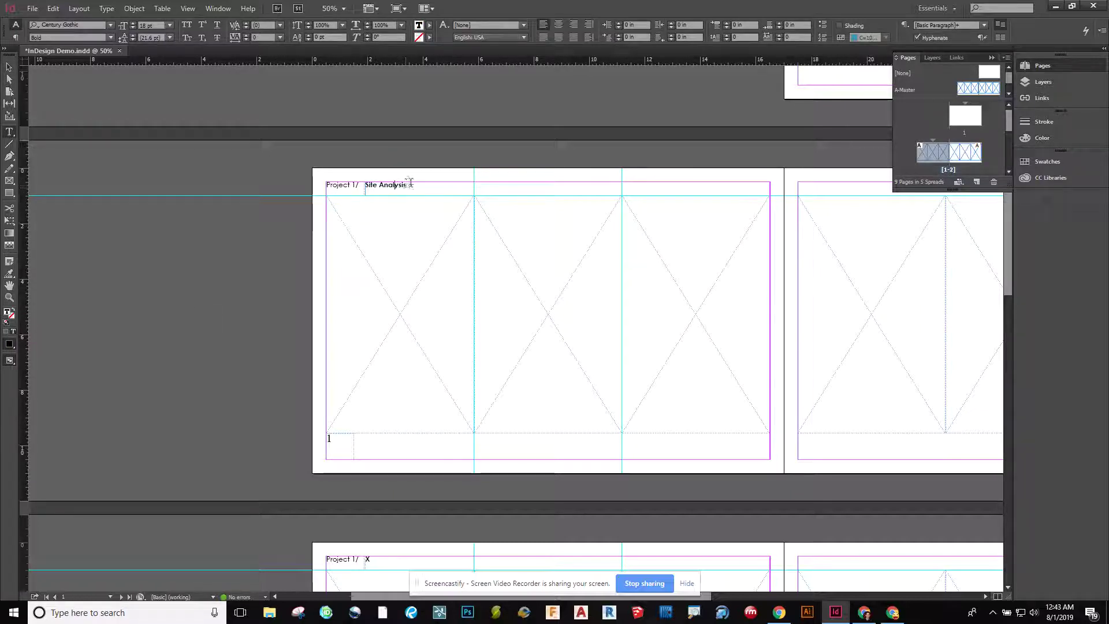
left_click_drag(409, 183, 365, 178)
key("ctrl+c")
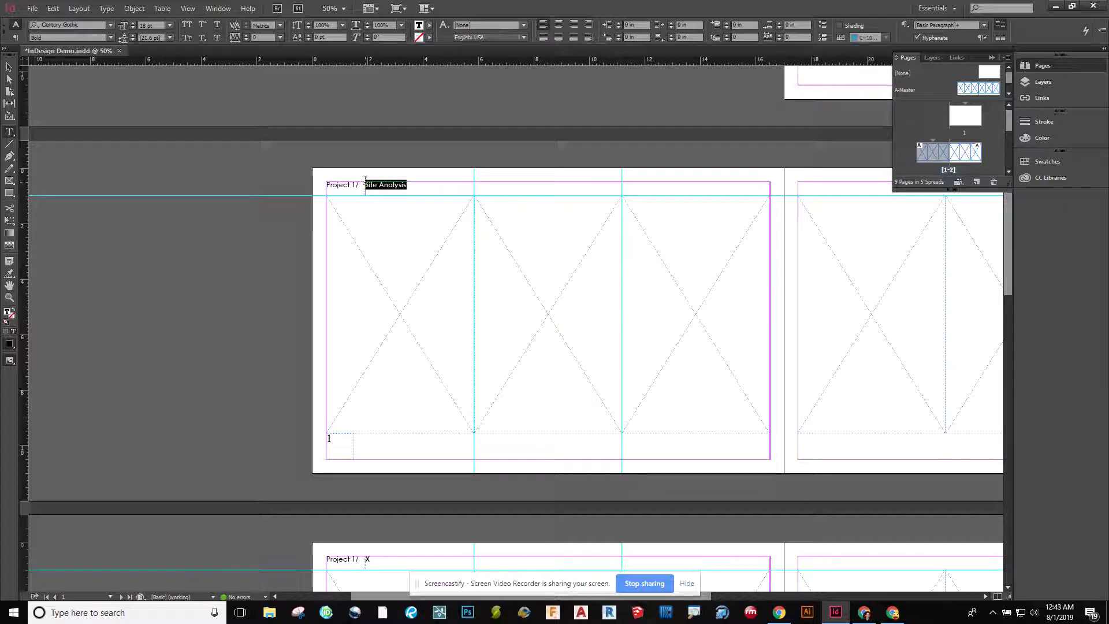
left_click(13, 67)
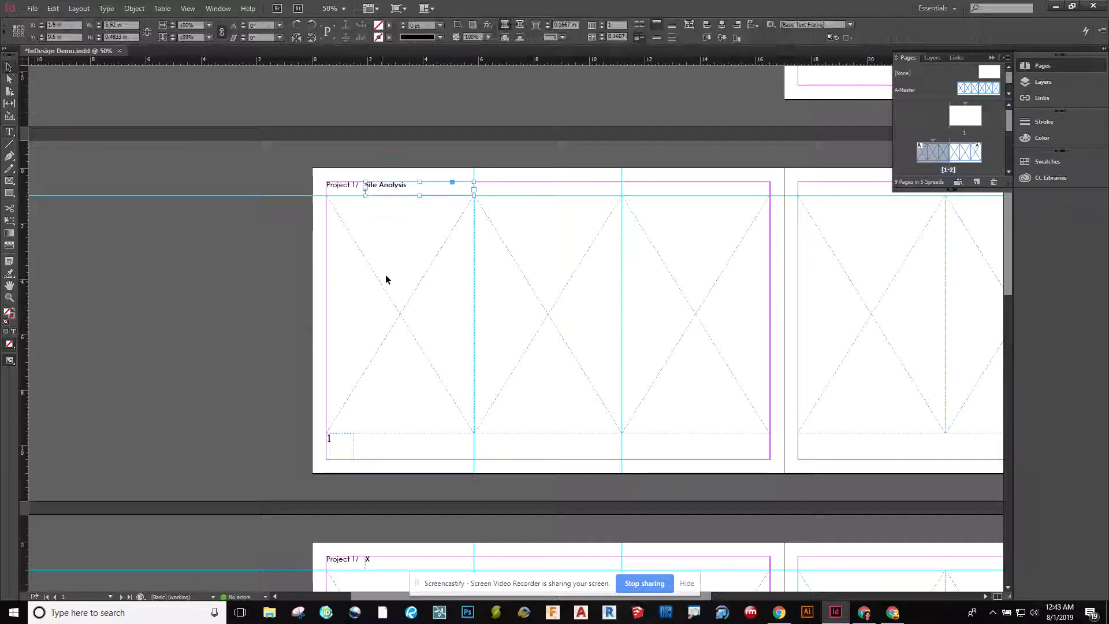
scroll(456, 251, "down", 5)
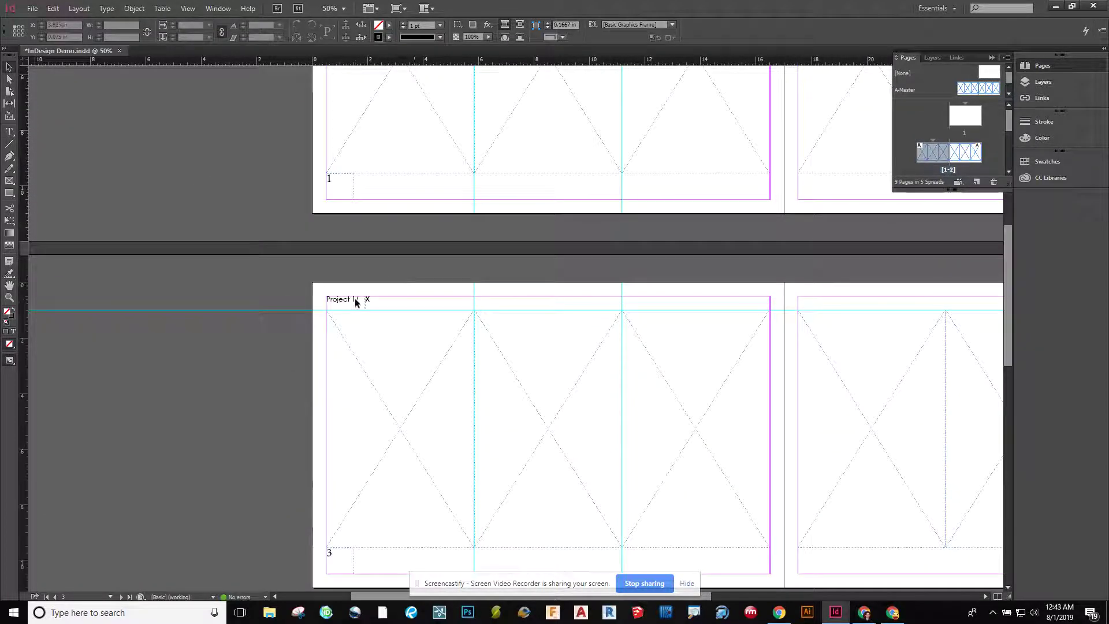
Paste 'Site Analysis' over the X in page 3's header.
left_click(368, 301)
double_click(369, 303)
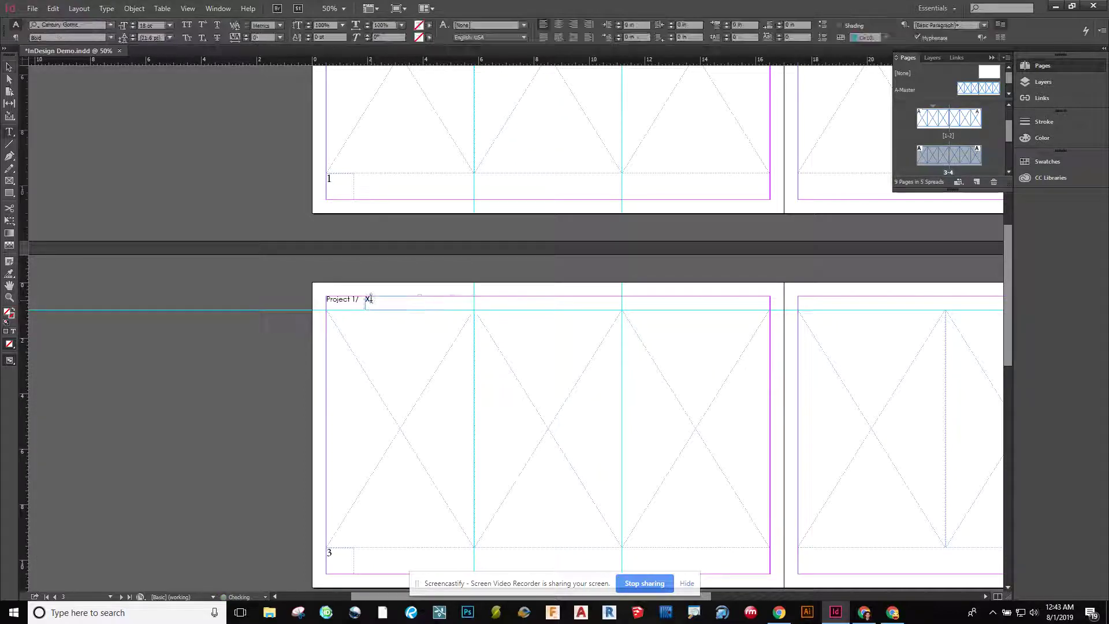
double_click(368, 299)
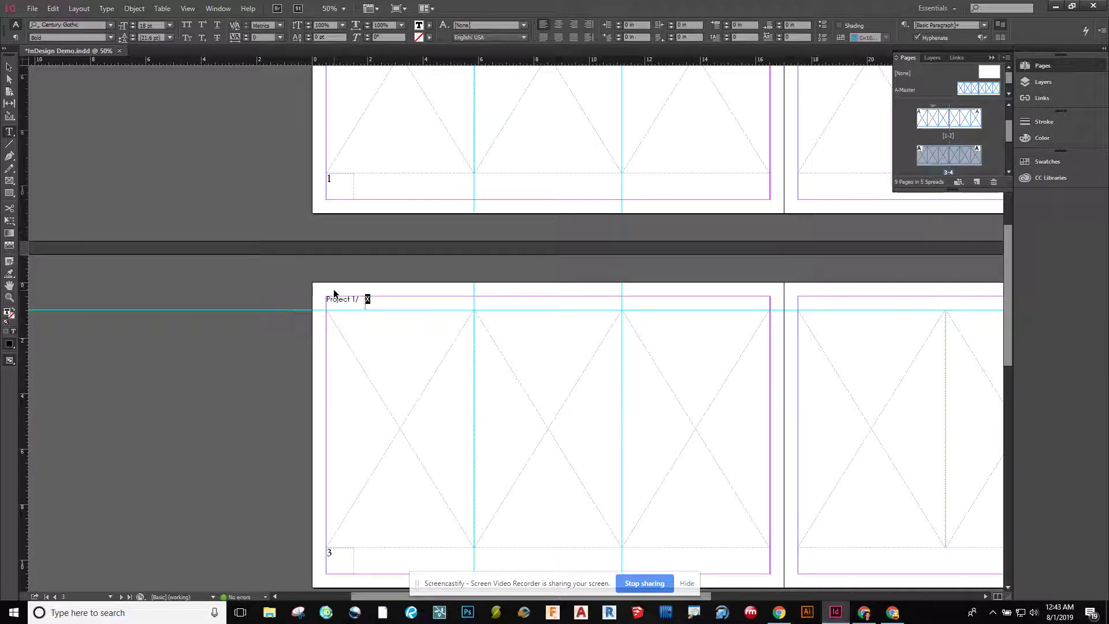
key("ctrl+v")
scroll(349, 360, "down", 2)
scroll(349, 360, "down", 5)
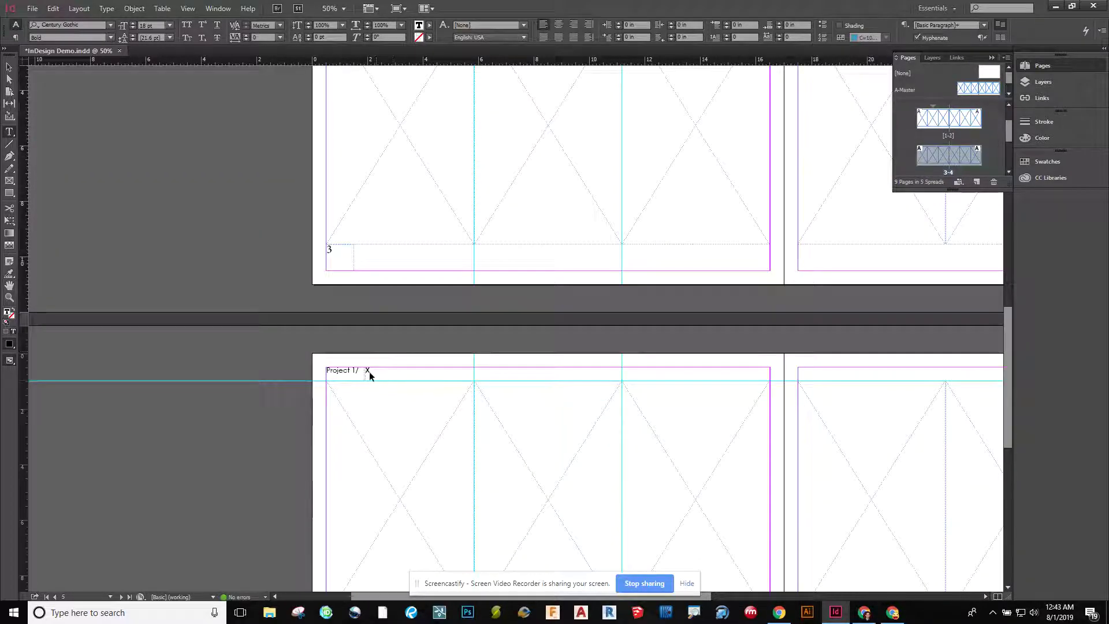
Paste 'Site Analysis' over the X in page 5's header as well.
double_click(368, 371)
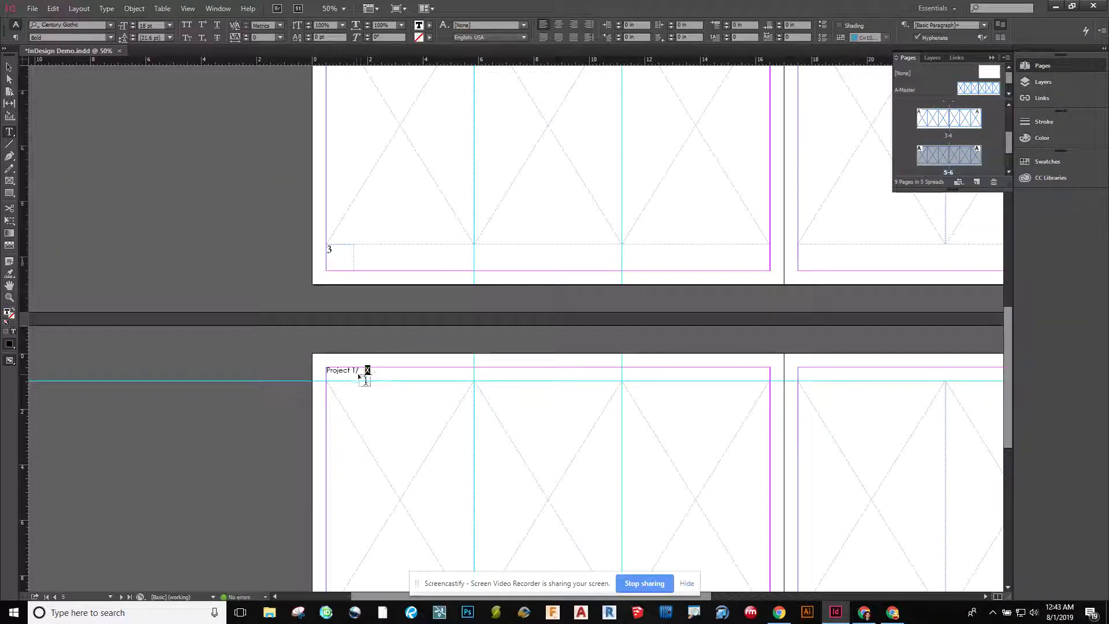
key("ctrl+v")
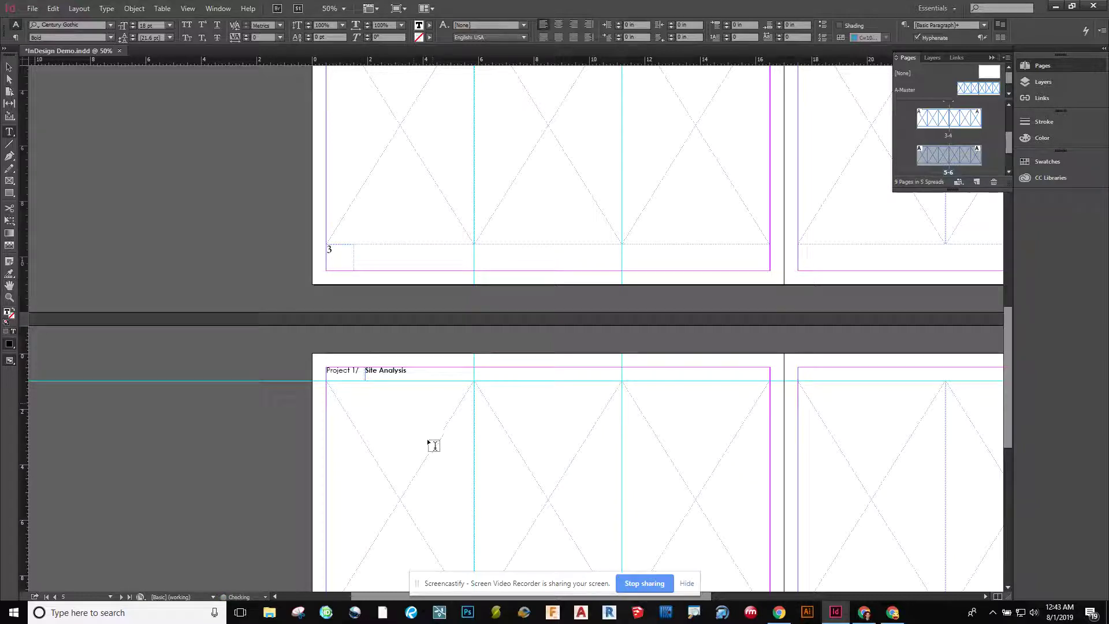
scroll(422, 444, "up", 2)
scroll(420, 445, "up", 1)
left_click(9, 67)
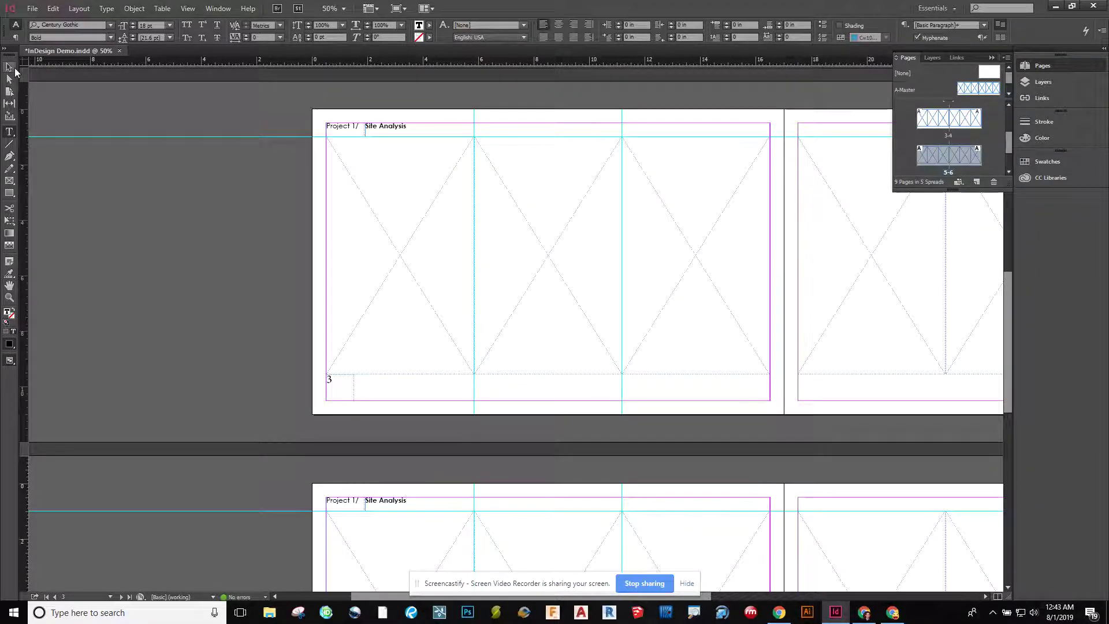
left_click(264, 318)
scroll(301, 319, "down", 1)
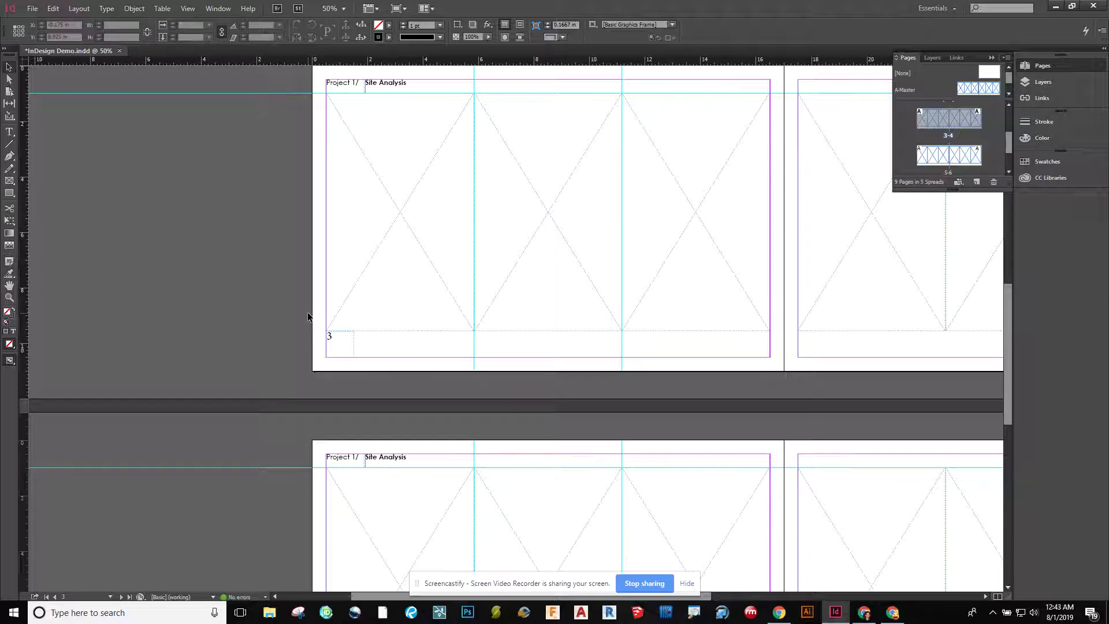
scroll(308, 317, "down", 9)
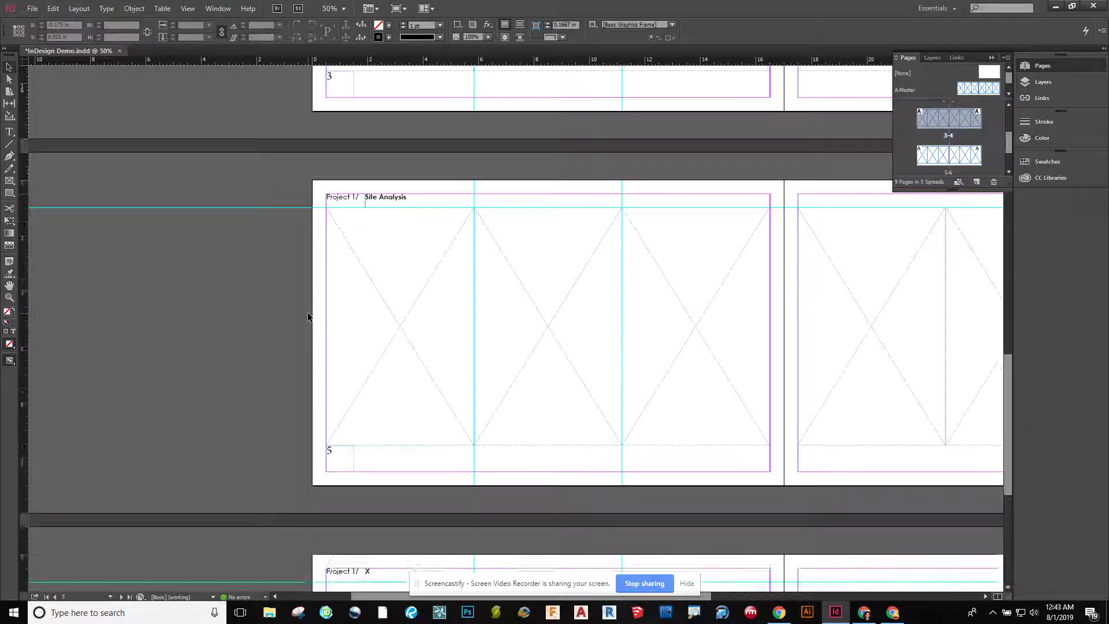
scroll(369, 442, "down", 2)
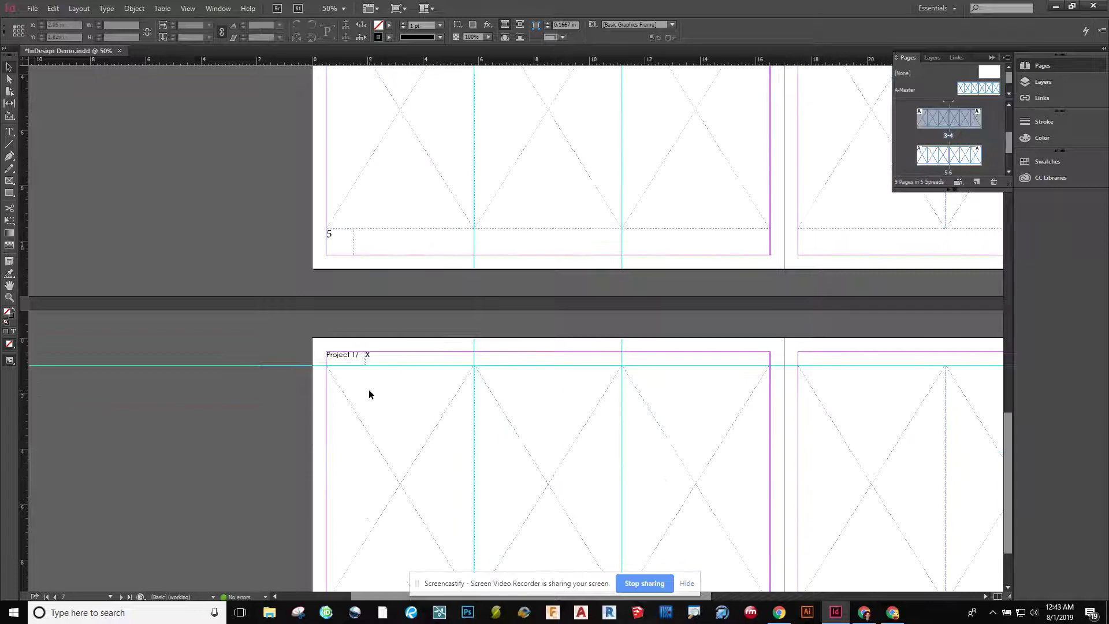
scroll(366, 428, "up", 7)
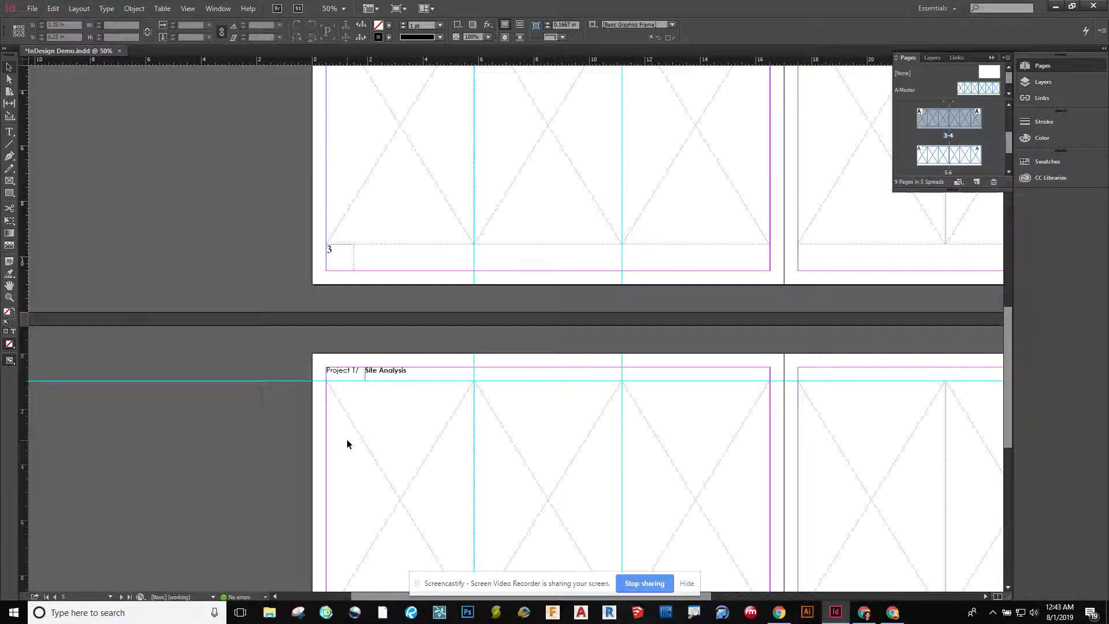
scroll(346, 439, "down", 7)
Change the project number in the page 7 header from 1 to 2.
left_click(346, 398)
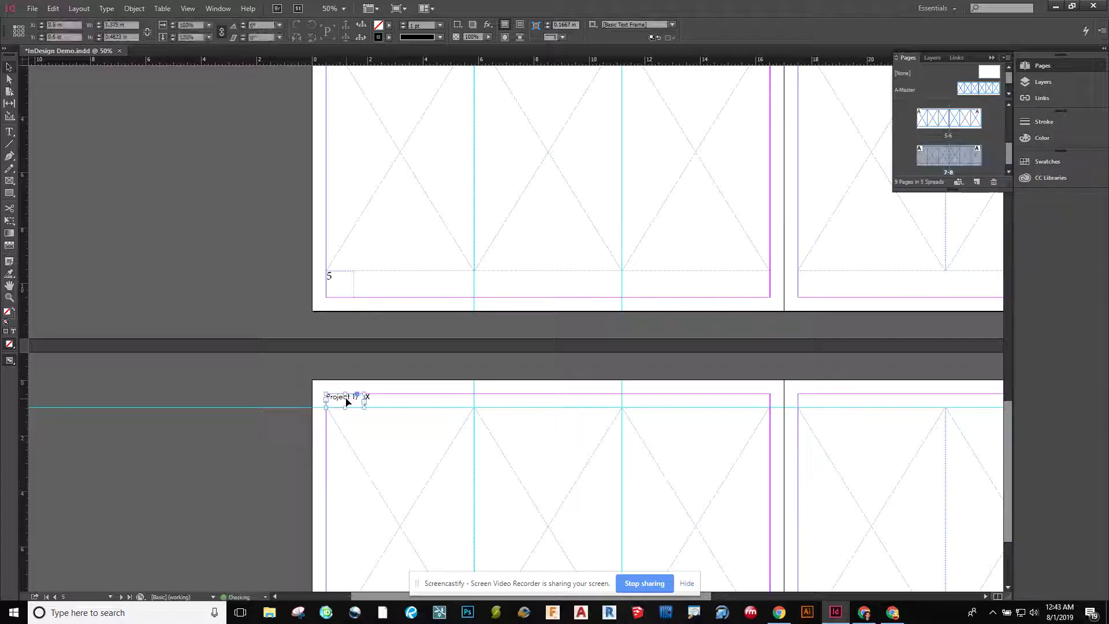
double_click(347, 397)
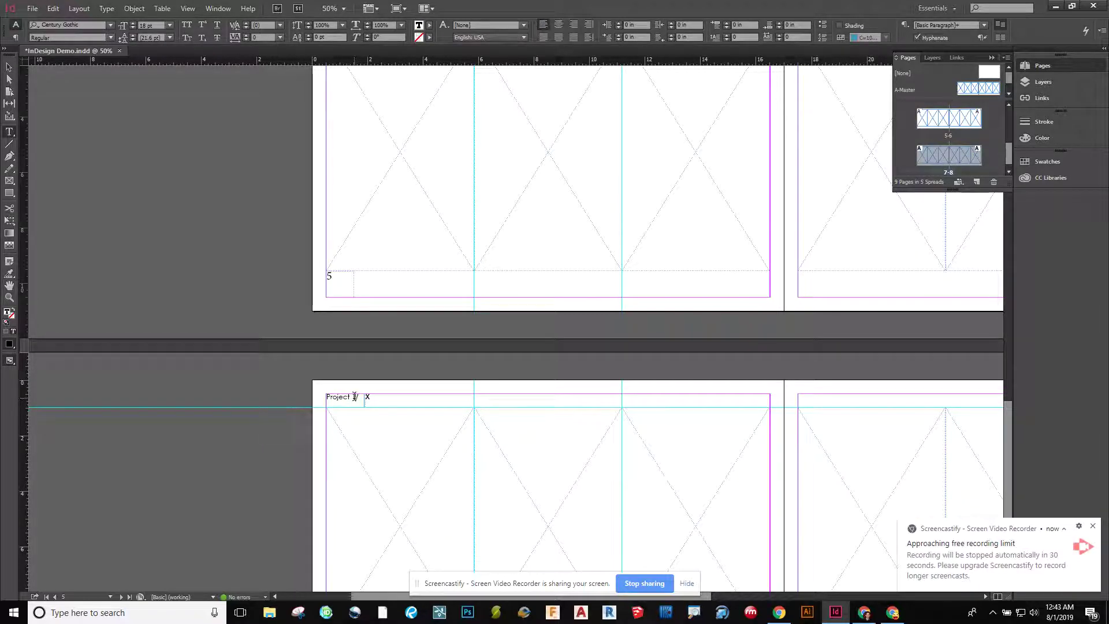
double_click(354, 396)
type("2")
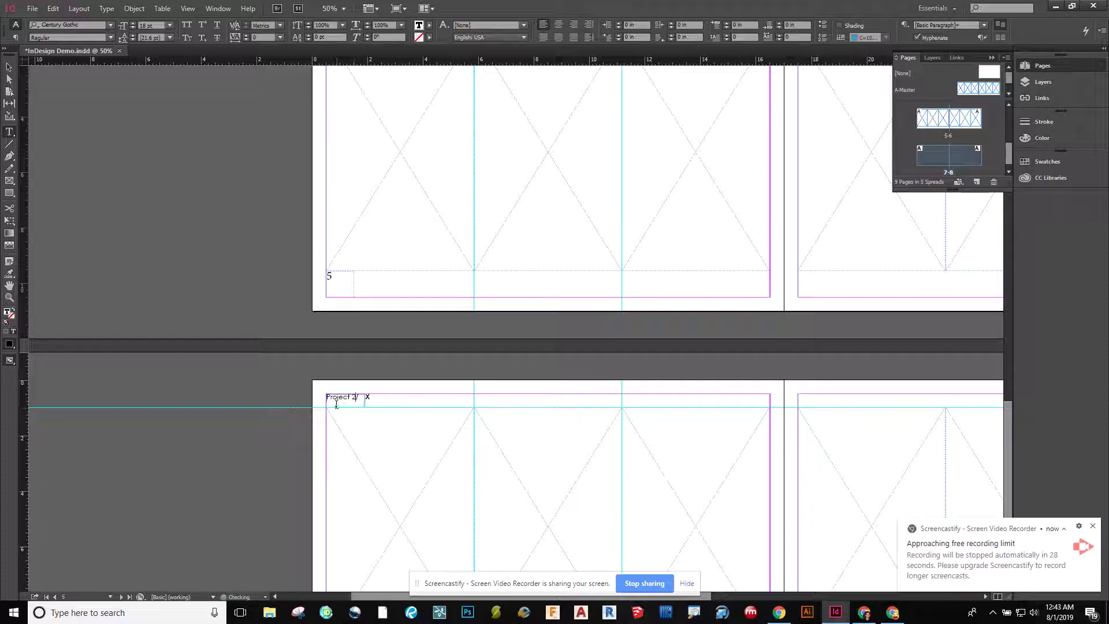
left_click(10, 67)
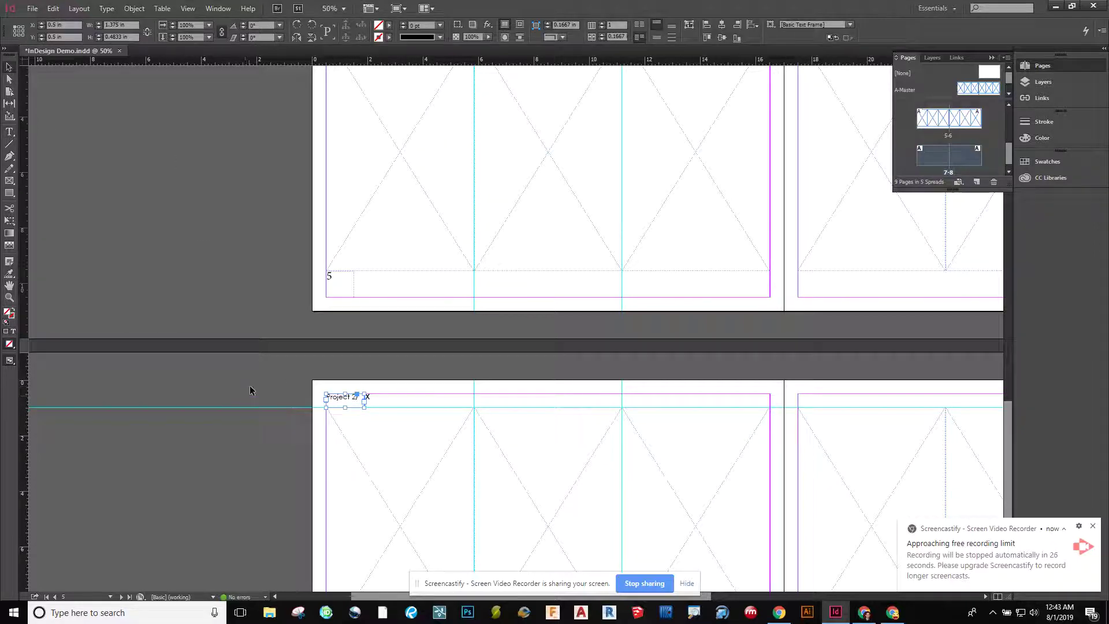
scroll(282, 382, "up", 10)
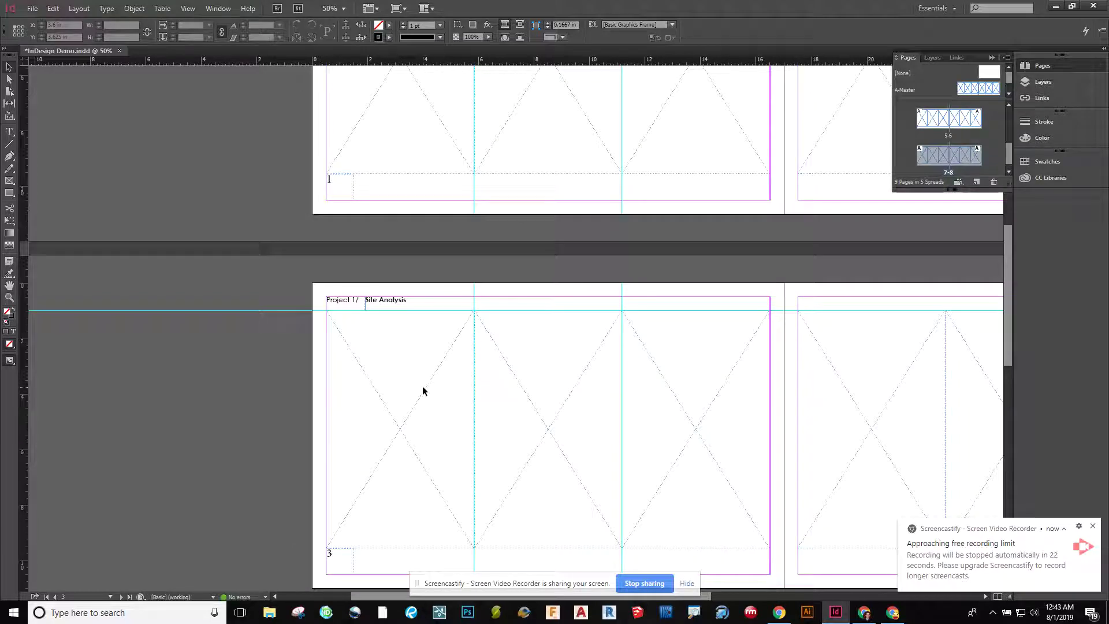
scroll(442, 389, "up", 5)
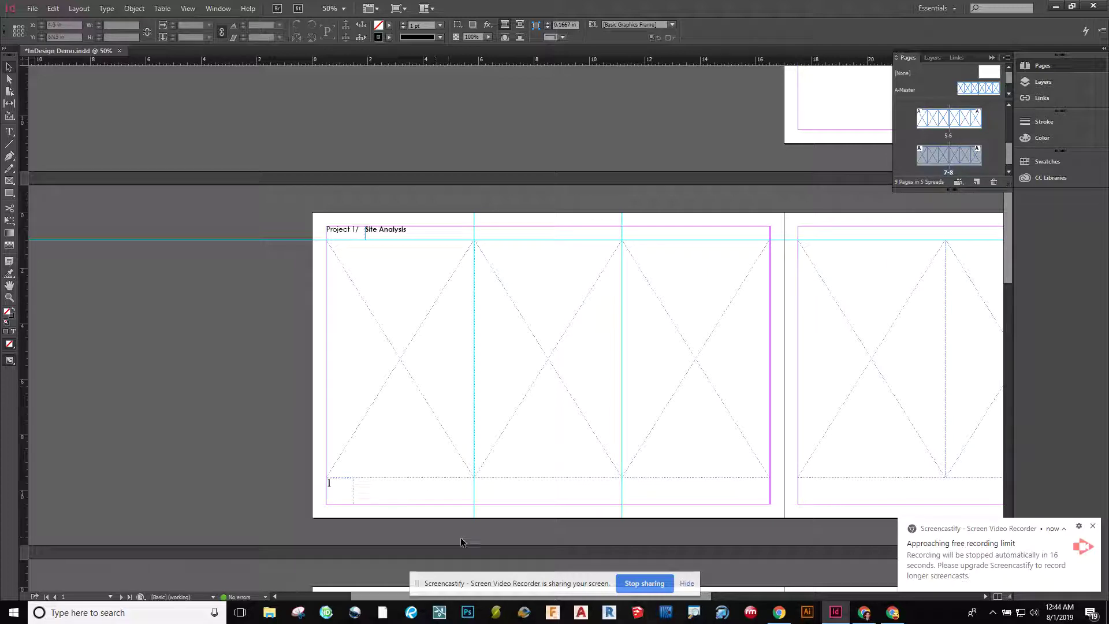
scroll(330, 522, "right", 5)
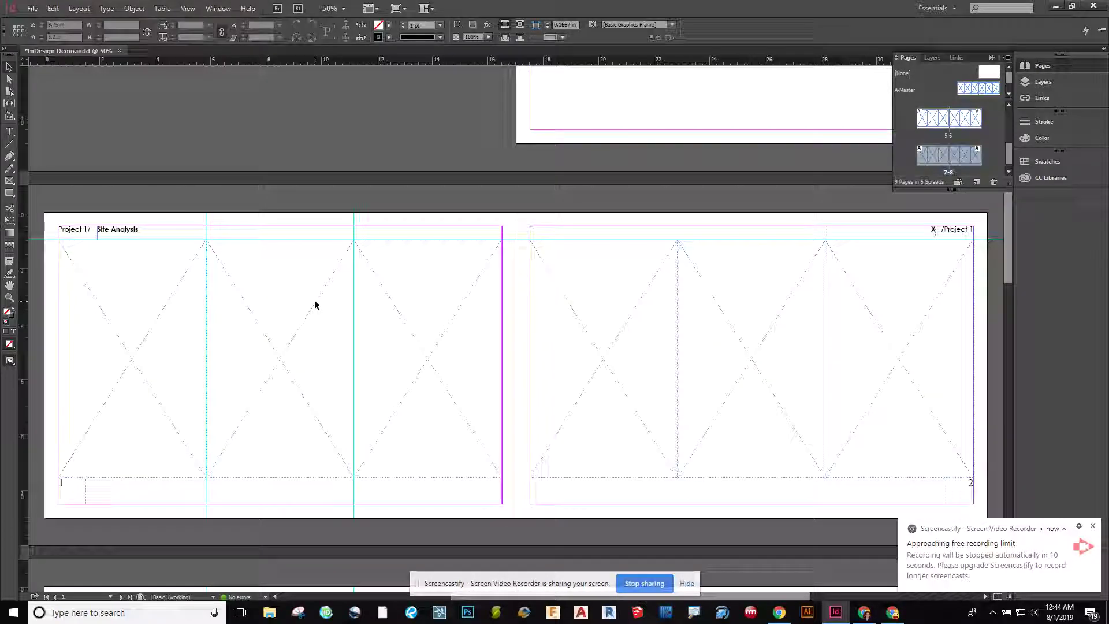
scroll(314, 300, "up", 5)
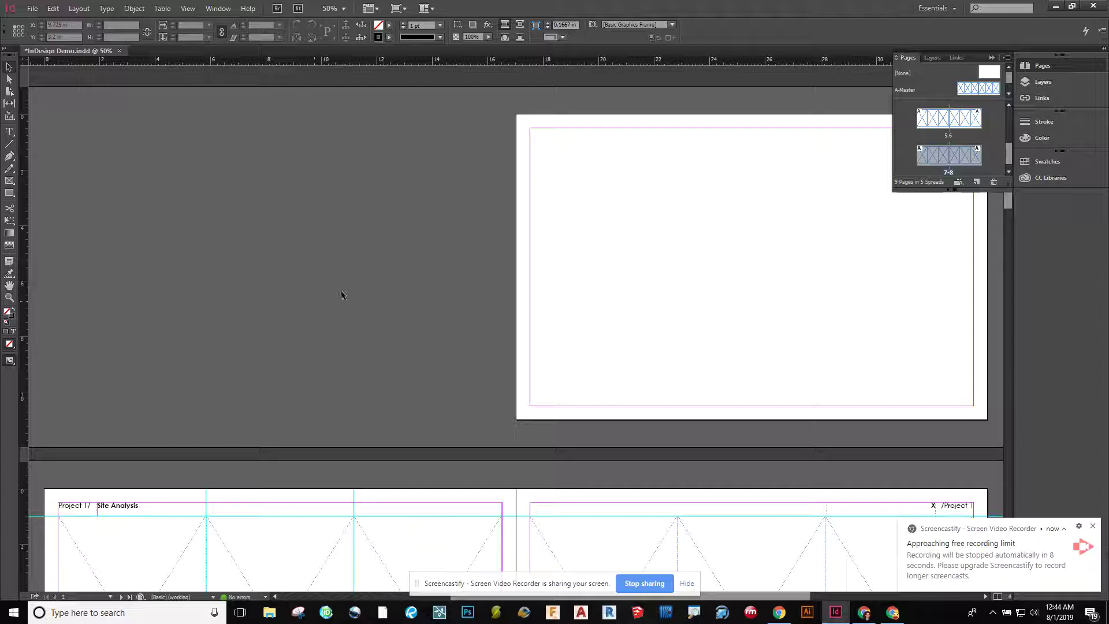